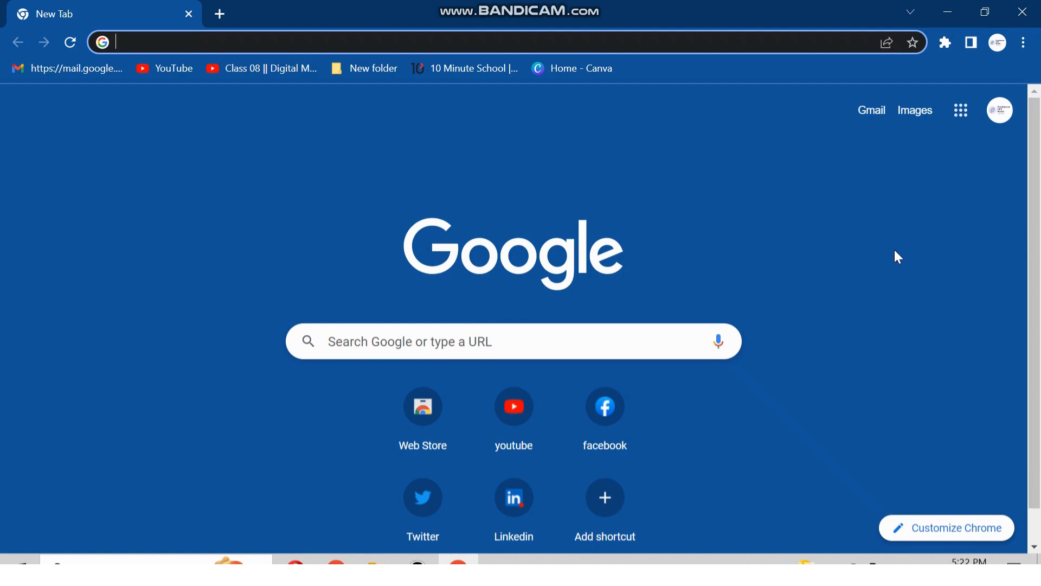
# - Open the Canva website through a Google search for canva and search its templates for youtube thumbnail
pyautogui.click(361, 352)
pyautogui.click(365, 421)
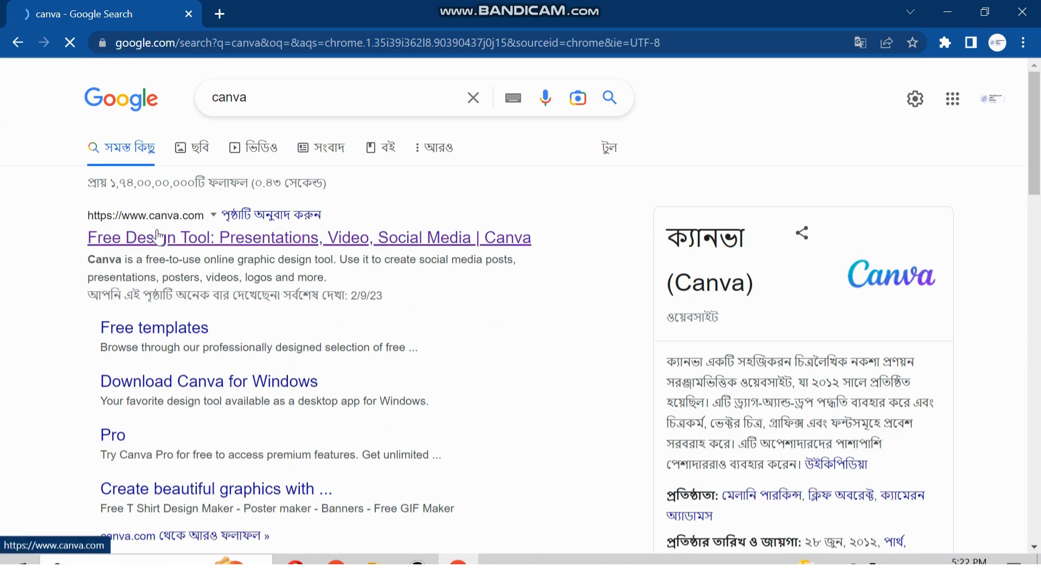
pyautogui.click(157, 237)
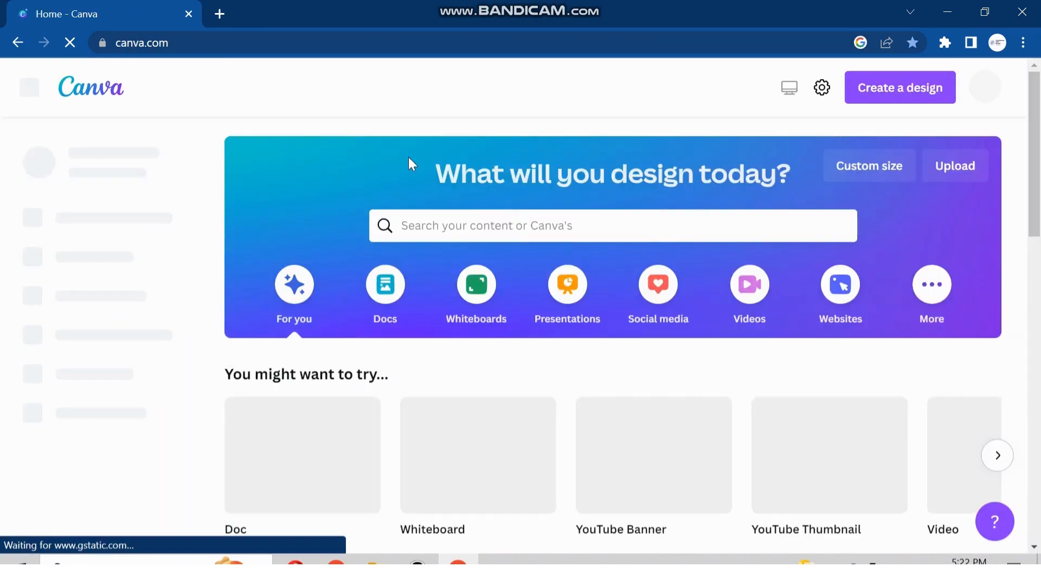
pyautogui.click(500, 224)
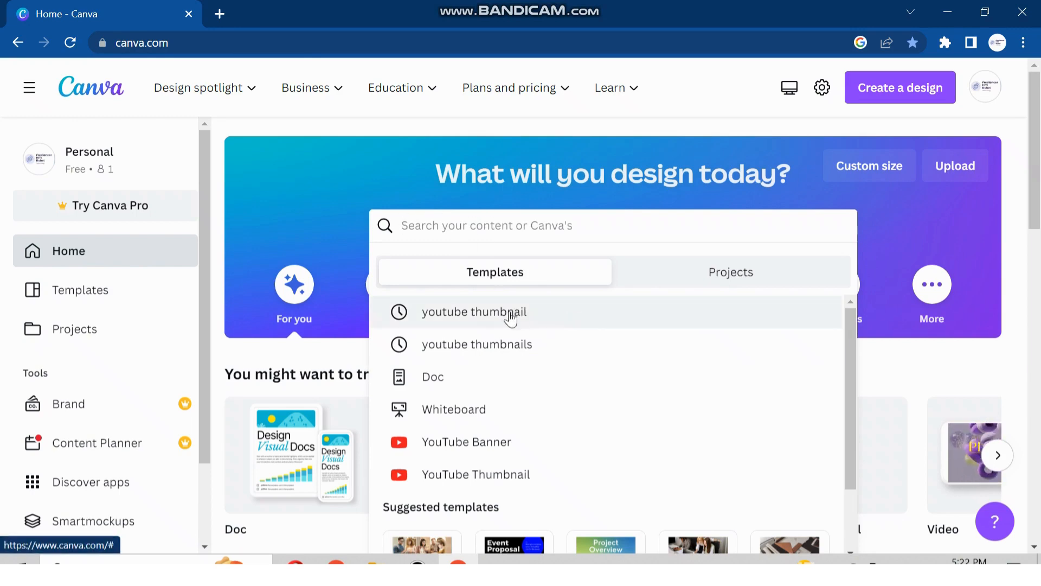
pyautogui.click(479, 314)
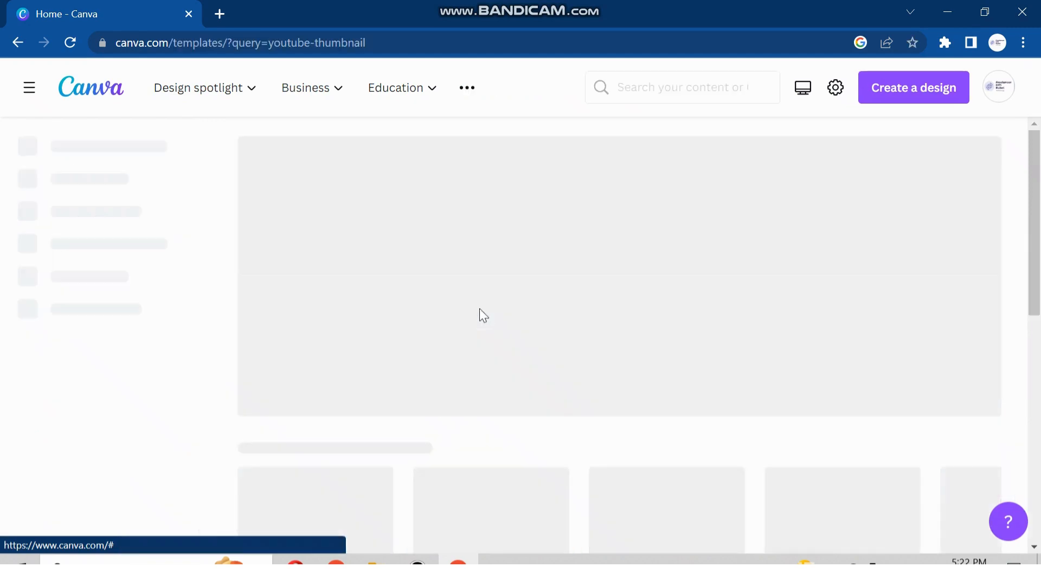
# - Open the Blue and Yellow Professional Business YouTube Thumbnail template from the results for customization
pyautogui.scroll(-4, 500, 271)
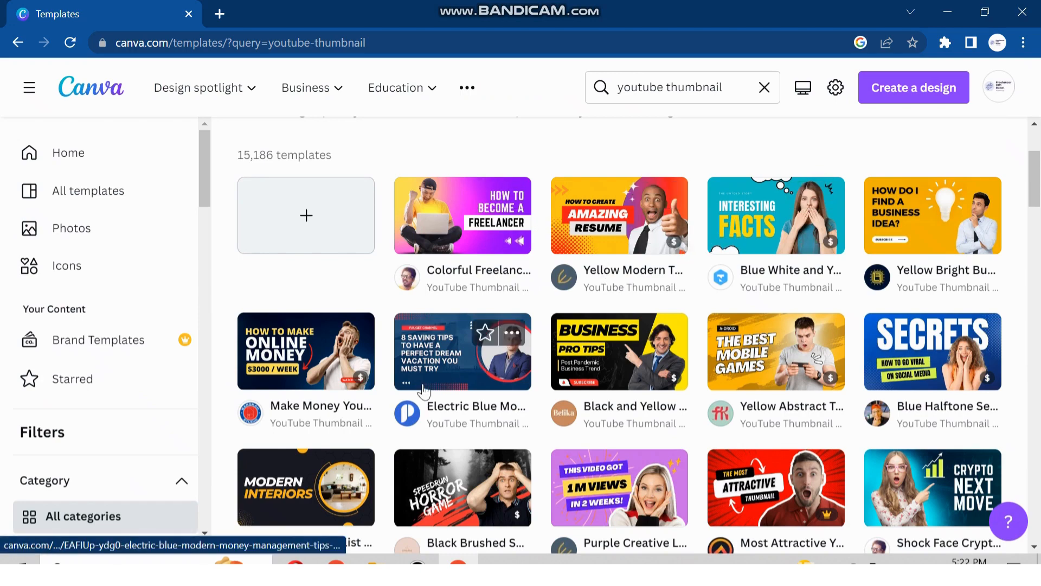
pyautogui.scroll(-1, 639, 387)
pyautogui.scroll(-2, 639, 387)
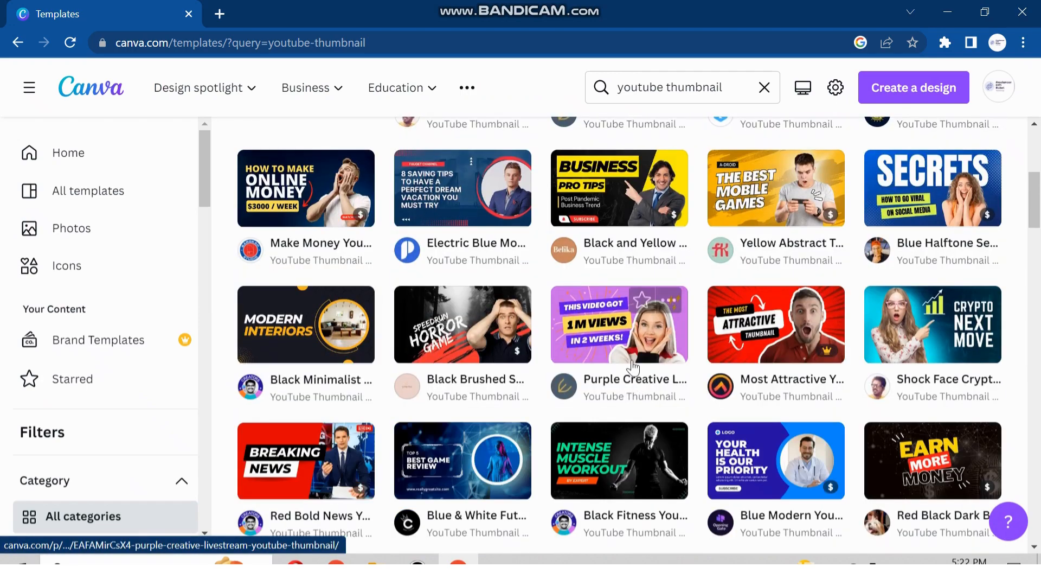
pyautogui.scroll(5, 633, 363)
pyautogui.scroll(-8, 633, 362)
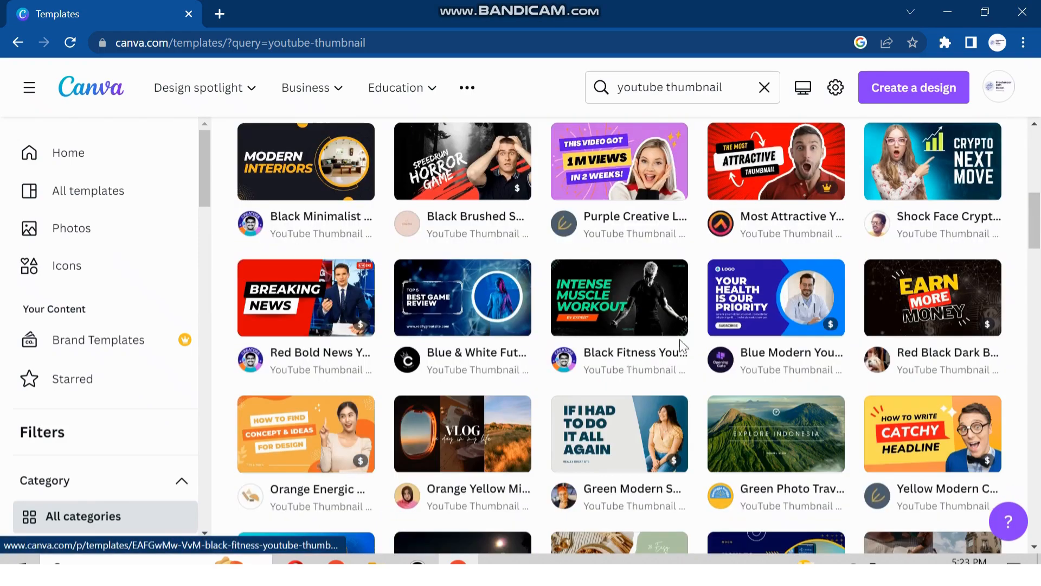
pyautogui.scroll(-3, 705, 338)
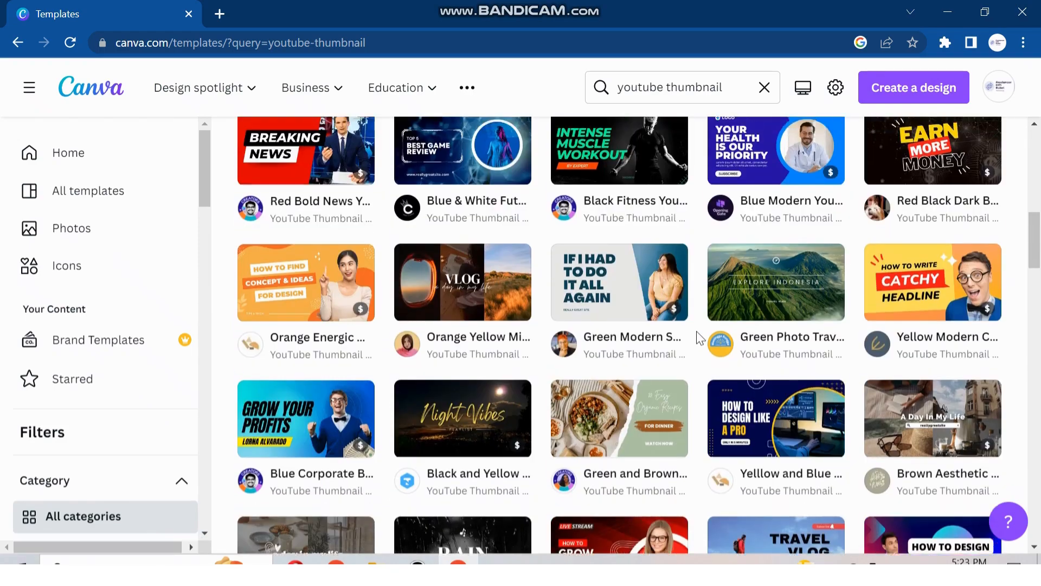
pyautogui.scroll(-3, 711, 337)
pyautogui.scroll(-5, 710, 338)
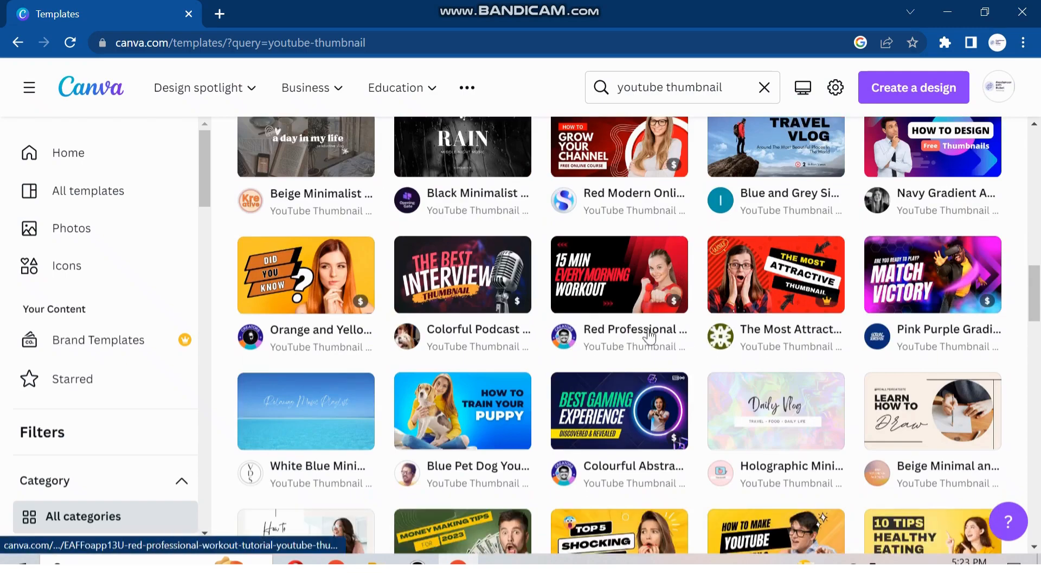
pyautogui.scroll(-5, 722, 336)
pyautogui.scroll(-7, 736, 336)
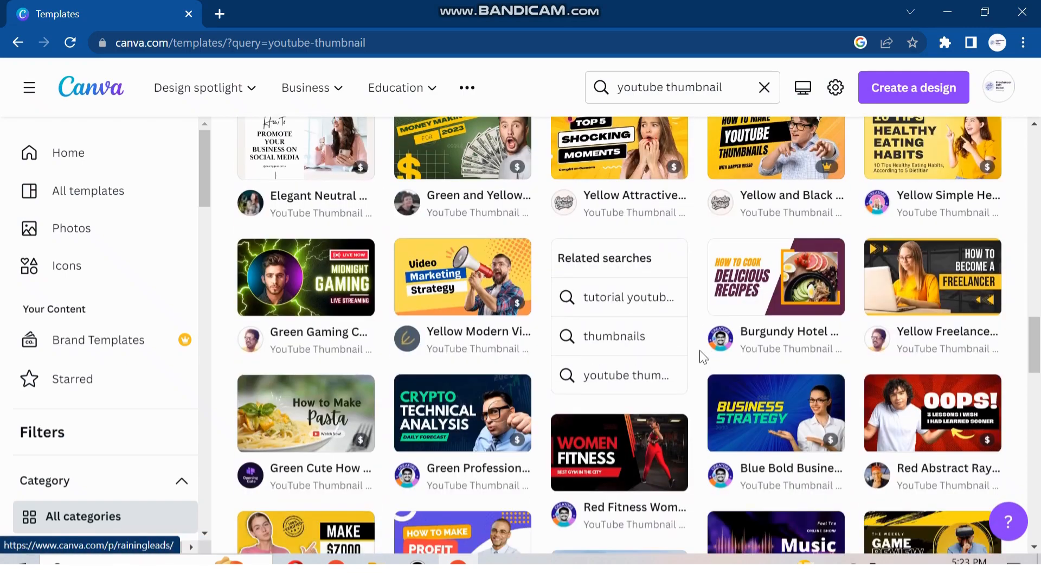
pyautogui.scroll(-3, 736, 347)
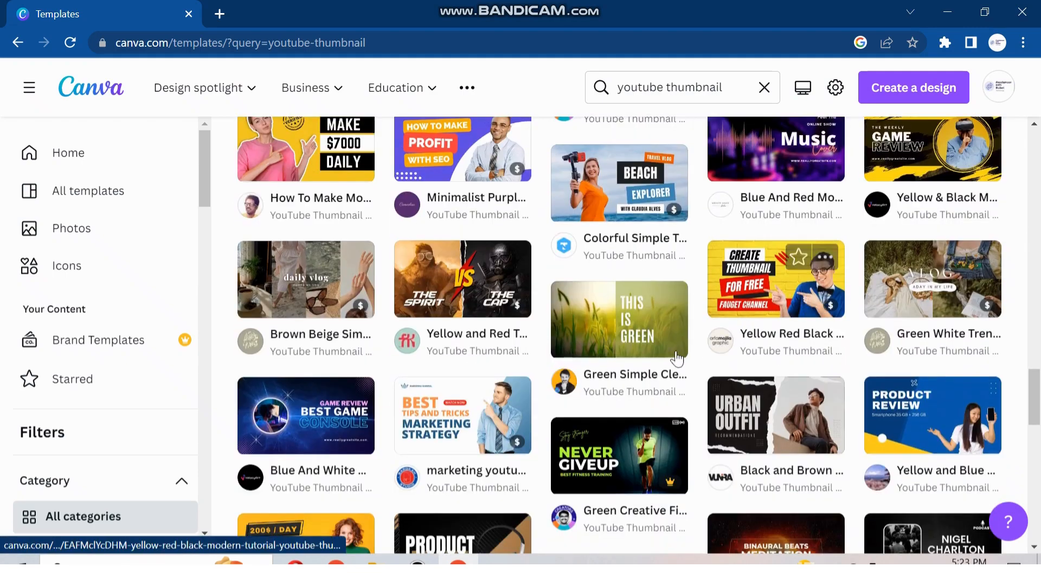
pyautogui.scroll(-2, 530, 345)
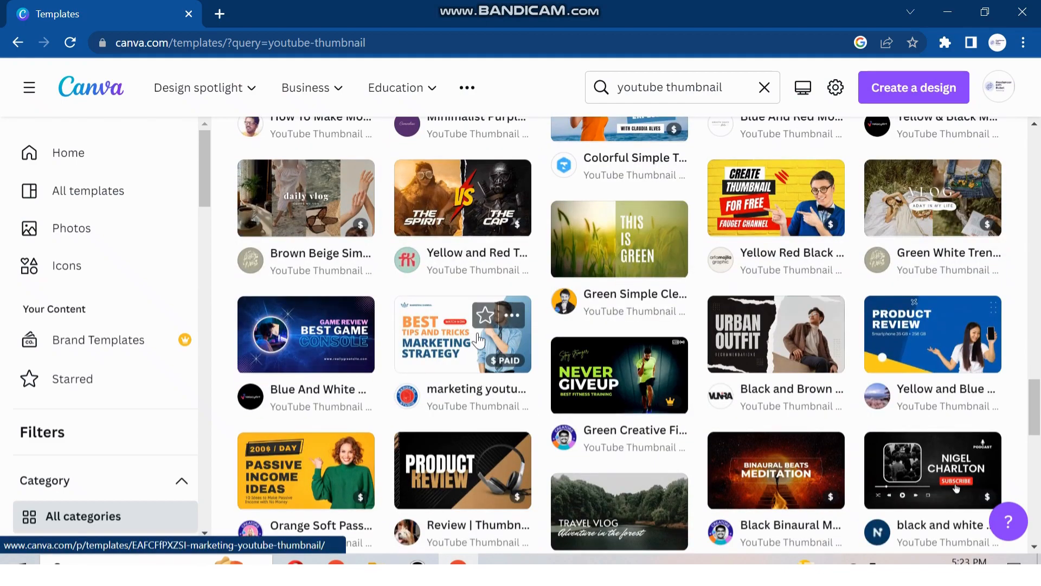
pyautogui.scroll(-8, 597, 342)
pyautogui.scroll(-3, 612, 341)
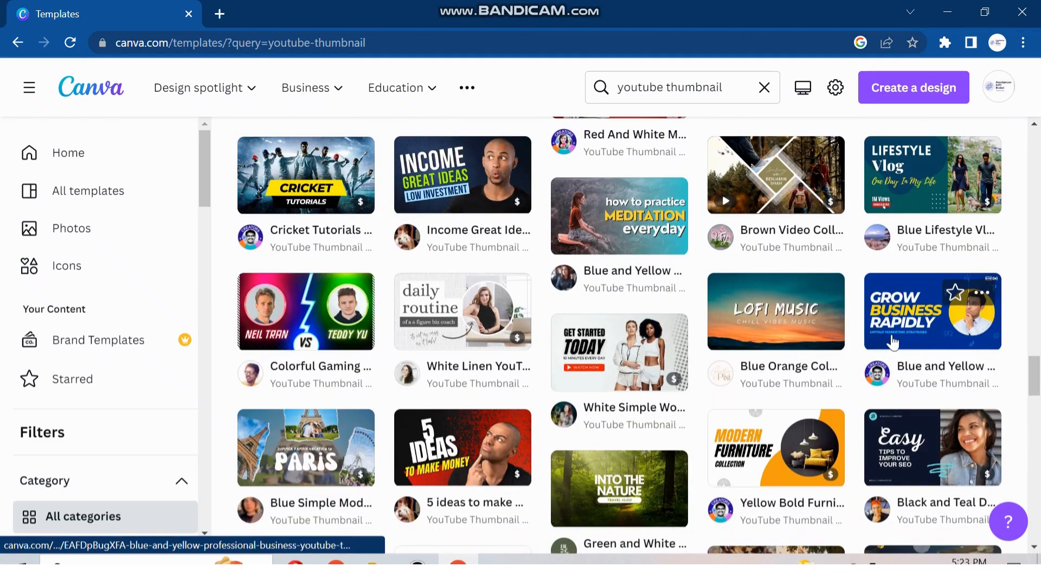
pyautogui.click(911, 336)
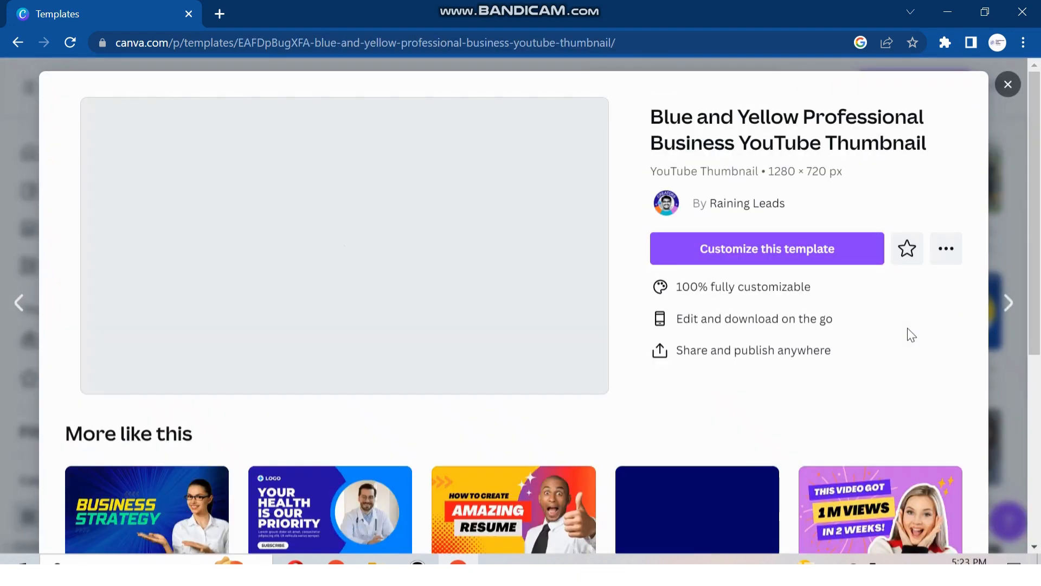
pyautogui.click(771, 247)
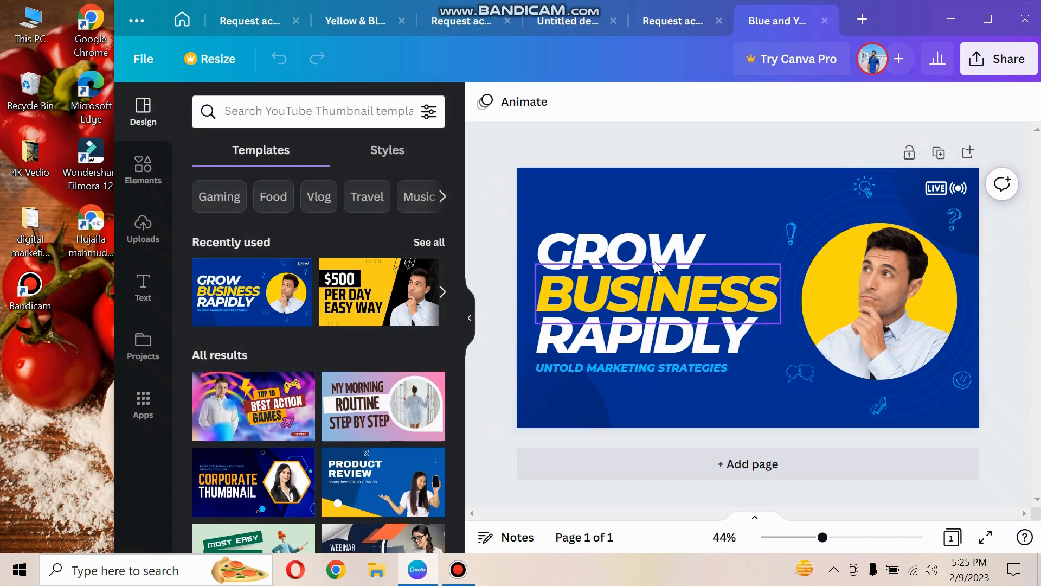
# - Try to replace the GROW text by deleting it and placing a new heading text box above BUSINESS
pyautogui.click(643, 242)
pyautogui.click(636, 181)
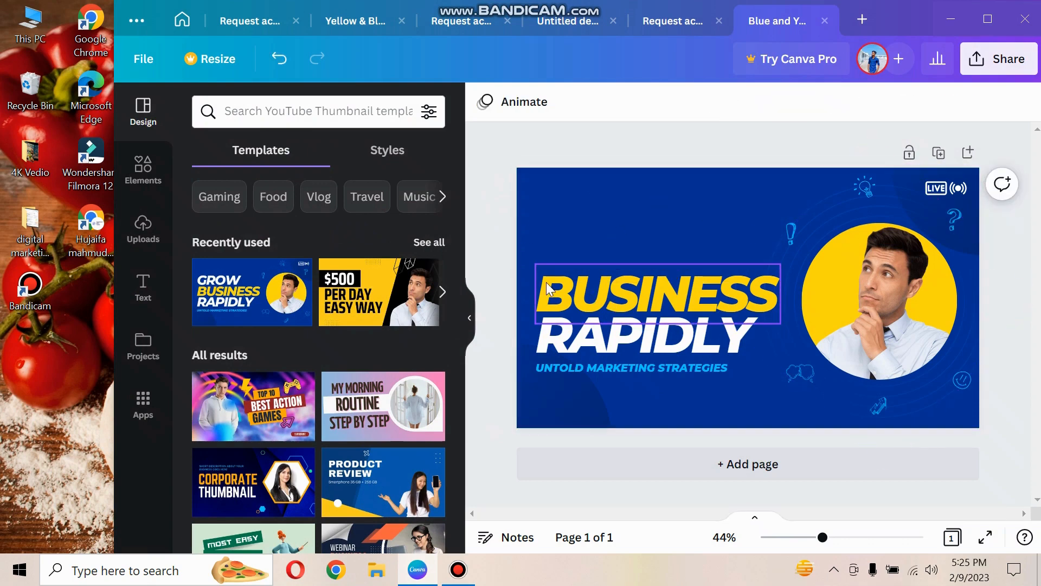
pyautogui.click(152, 280)
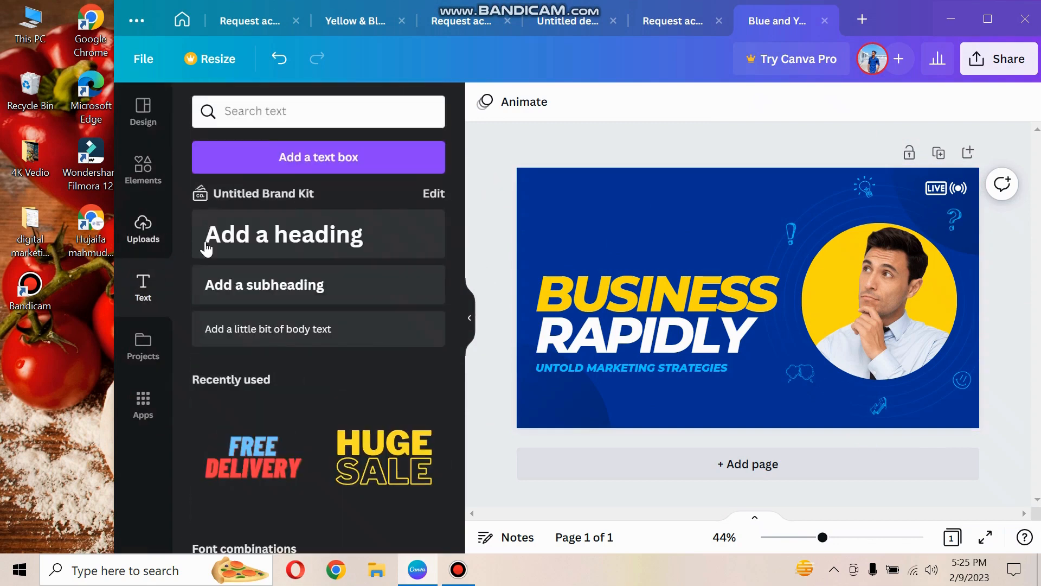
pyautogui.click(233, 244)
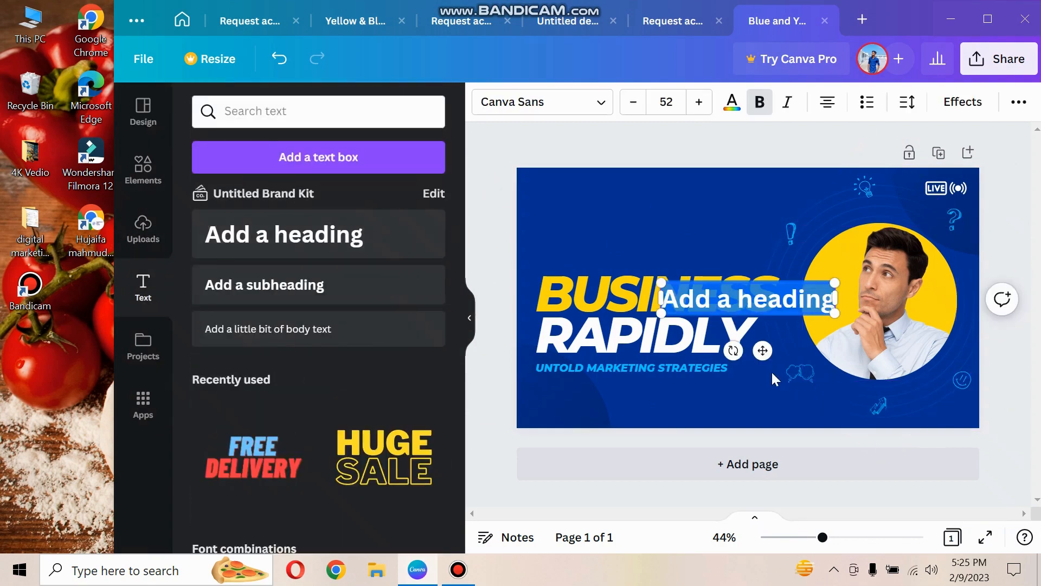
pyautogui.moveTo(762, 348); pyautogui.dragTo(708, 279)
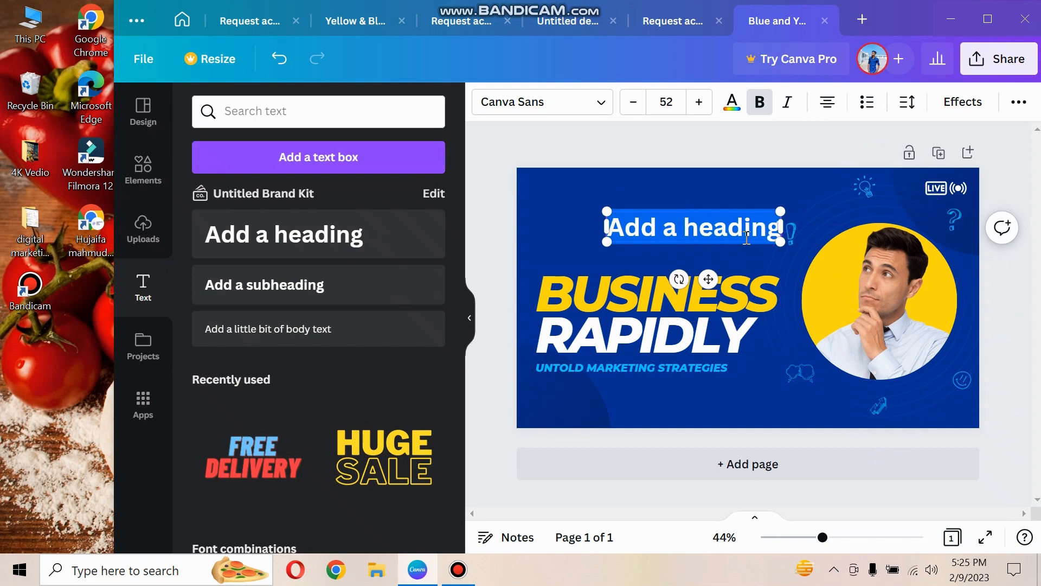
# - Undo the added heading and the deletion of the GROW text
pyautogui.click(280, 59)
pyautogui.click(292, 64)
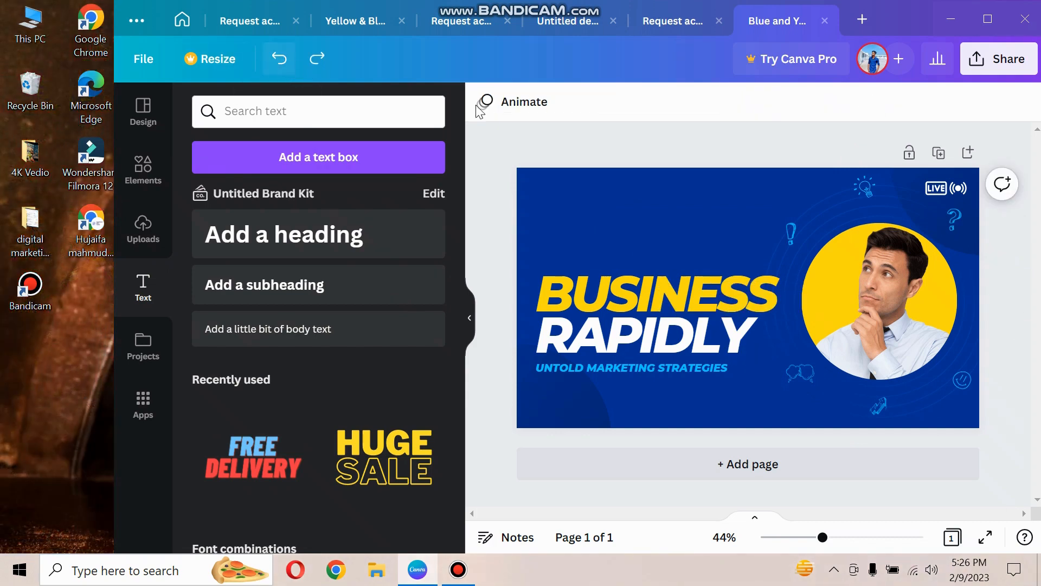
pyautogui.click(280, 60)
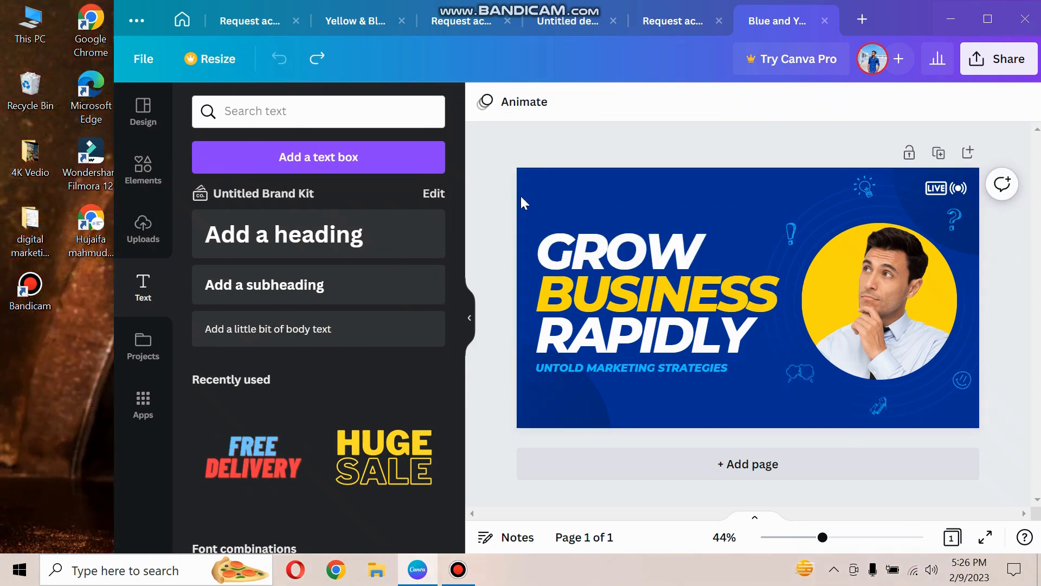
# - Examine the uploaded images, the available design elements and the suggested YouTube thumbnail templates
pyautogui.click(142, 230)
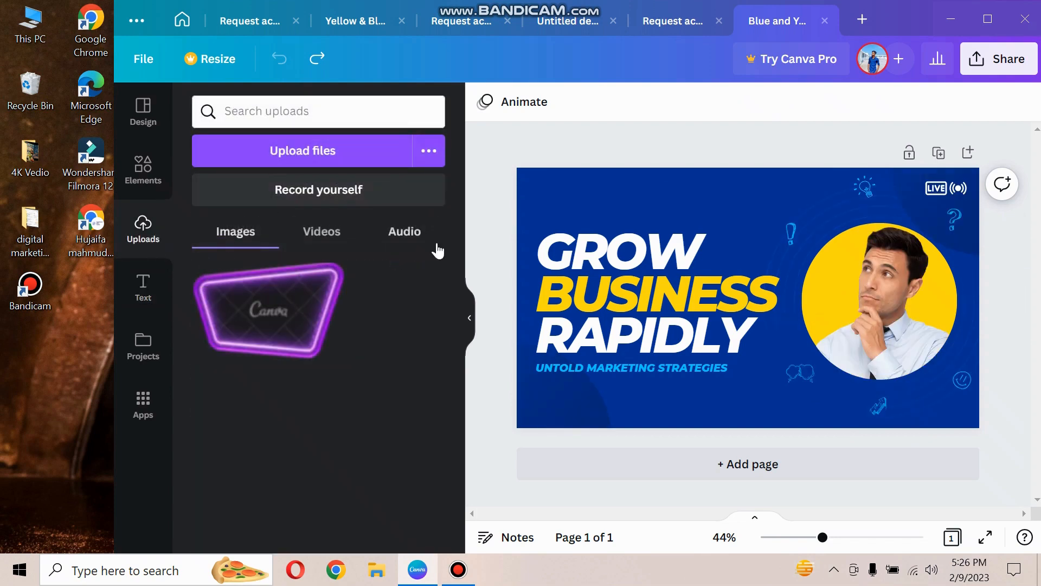
pyautogui.click(128, 185)
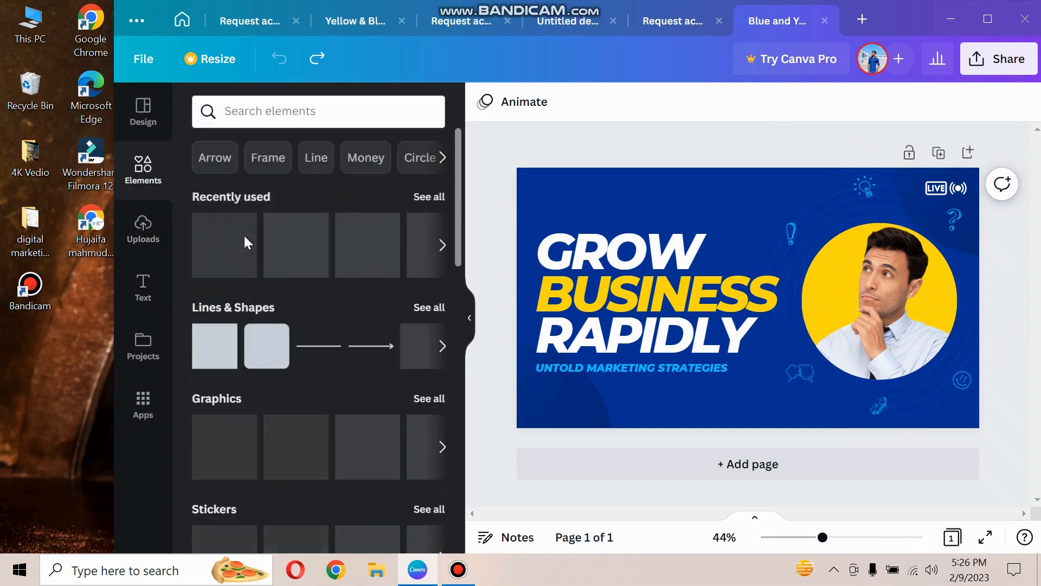
pyautogui.scroll(-5, 311, 306)
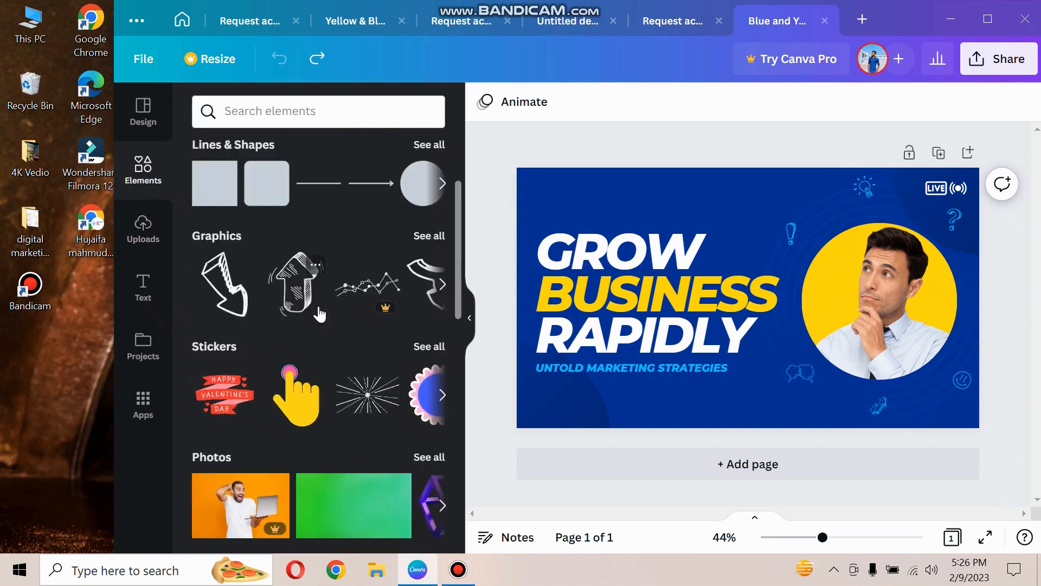
pyautogui.scroll(-2, 322, 347)
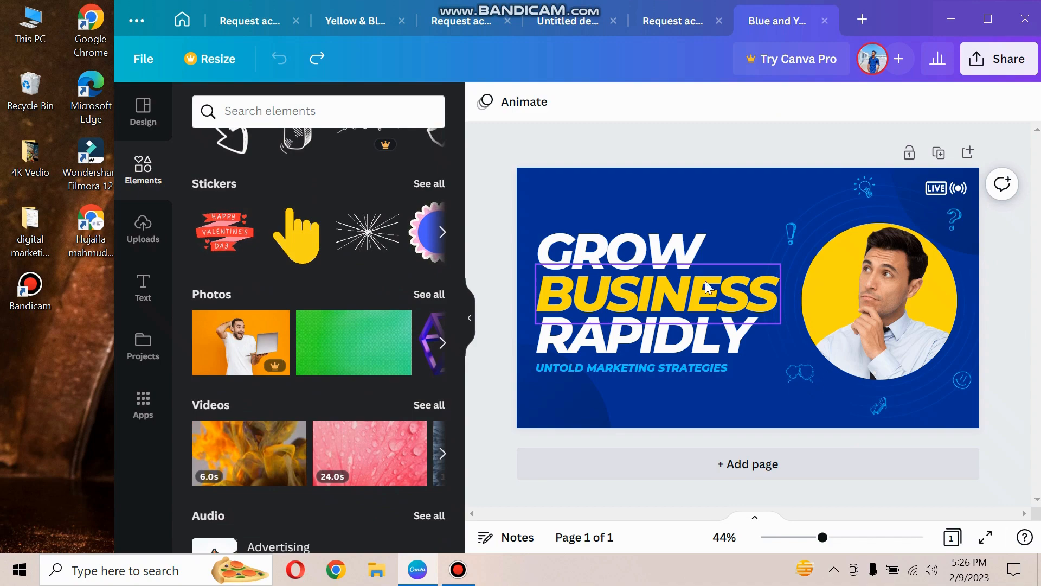
pyautogui.click(143, 111)
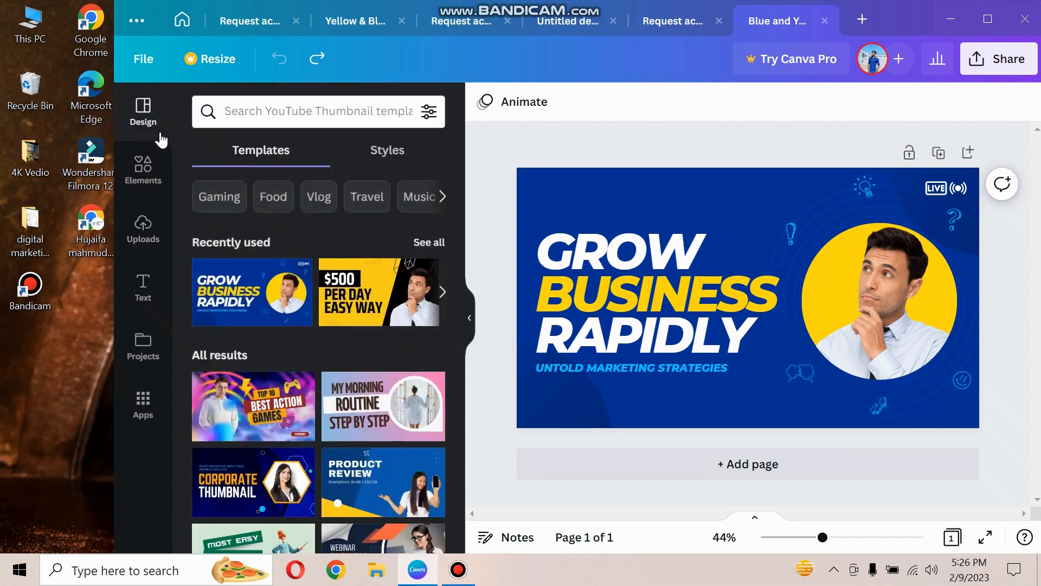
pyautogui.scroll(-3, 342, 252)
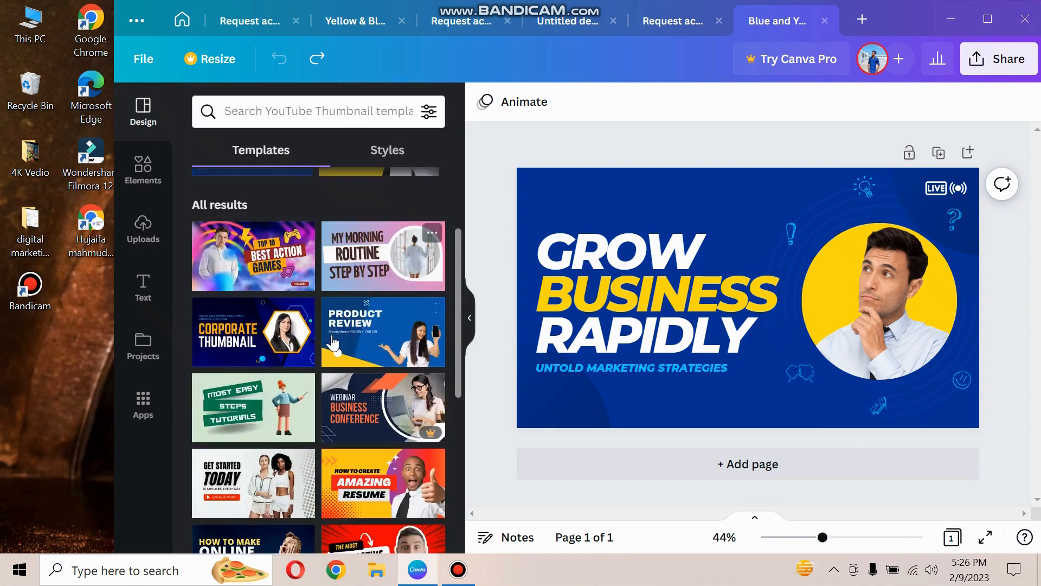
pyautogui.scroll(-2, 359, 340)
pyautogui.scroll(5, 363, 244)
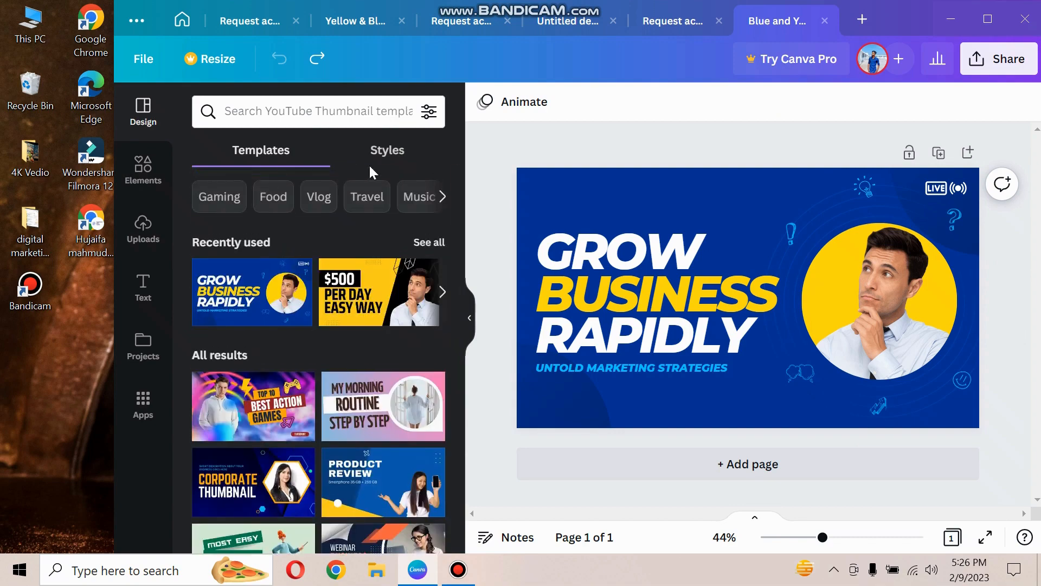
# - Try the first recently used color style on the thumbnail and undo it
pyautogui.click(380, 152)
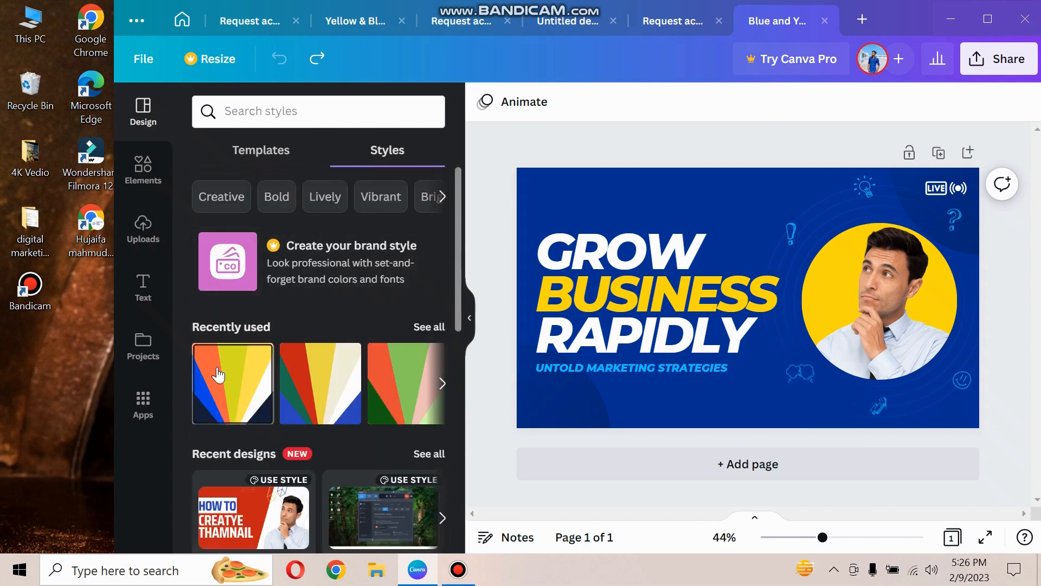
pyautogui.click(218, 374)
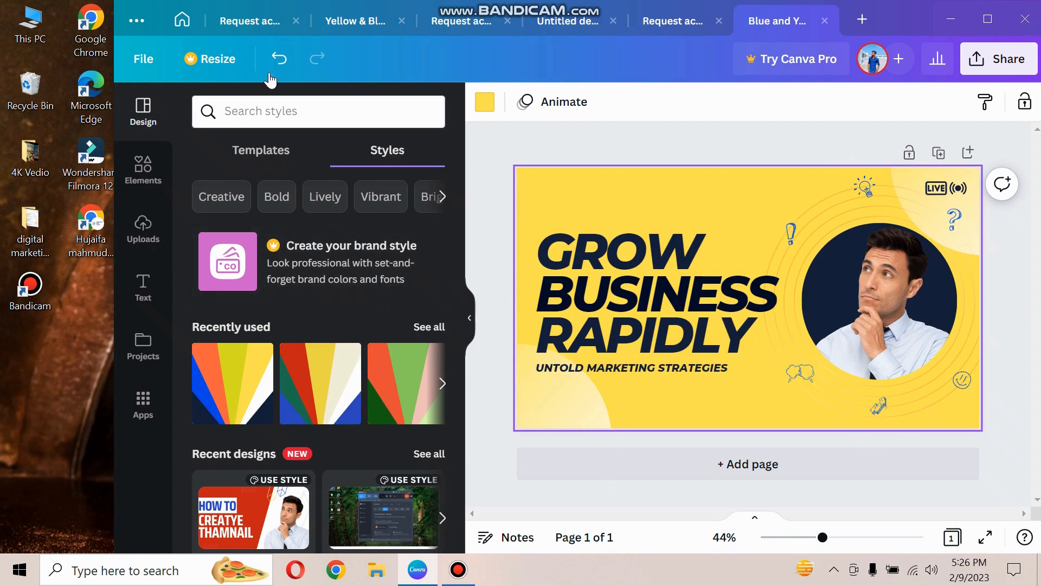
pyautogui.click(278, 59)
# - Try the dark blue document color on the BUSINESS text and set it back to yellow
pyautogui.click(645, 268)
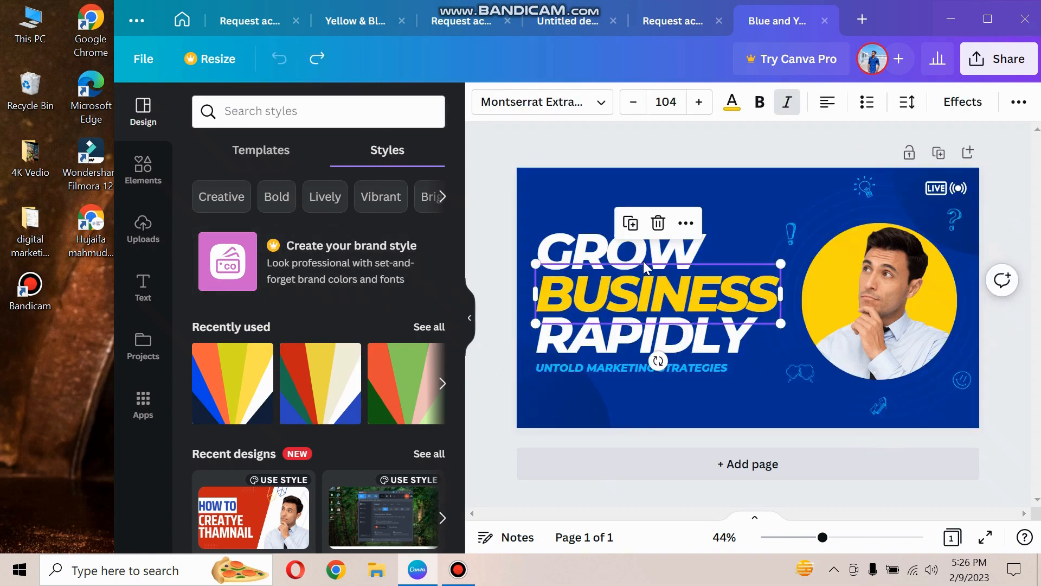
pyautogui.click(732, 104)
pyautogui.click(292, 172)
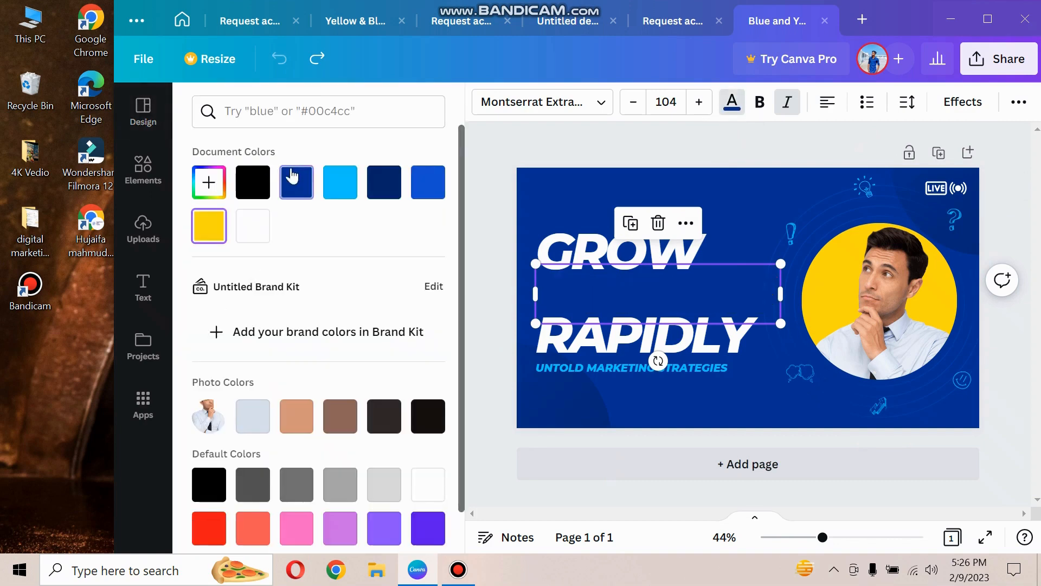
pyautogui.click(206, 234)
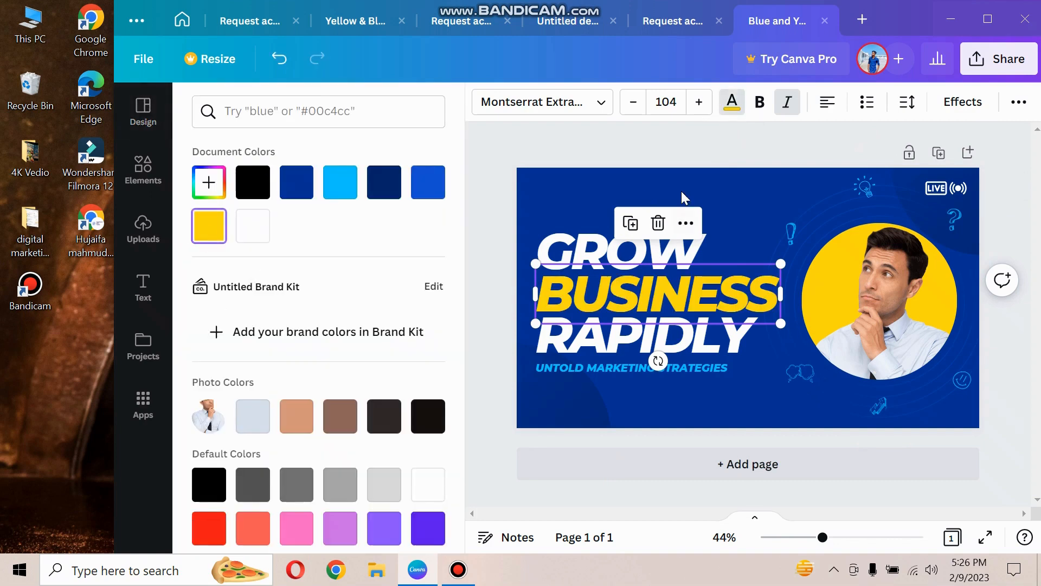
# - Try a font size of 107 on the BUSINESS text and set it back to 104
pyautogui.click(699, 102)
pyautogui.click(699, 102)
pyautogui.click(699, 102)
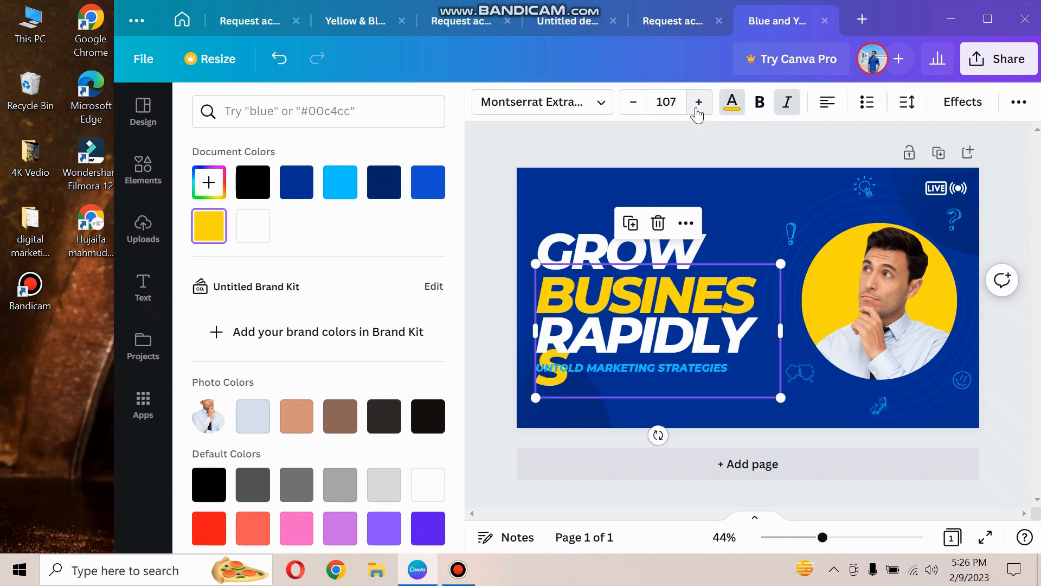
pyautogui.click(631, 103)
pyautogui.click(631, 103)
pyautogui.click(631, 103)
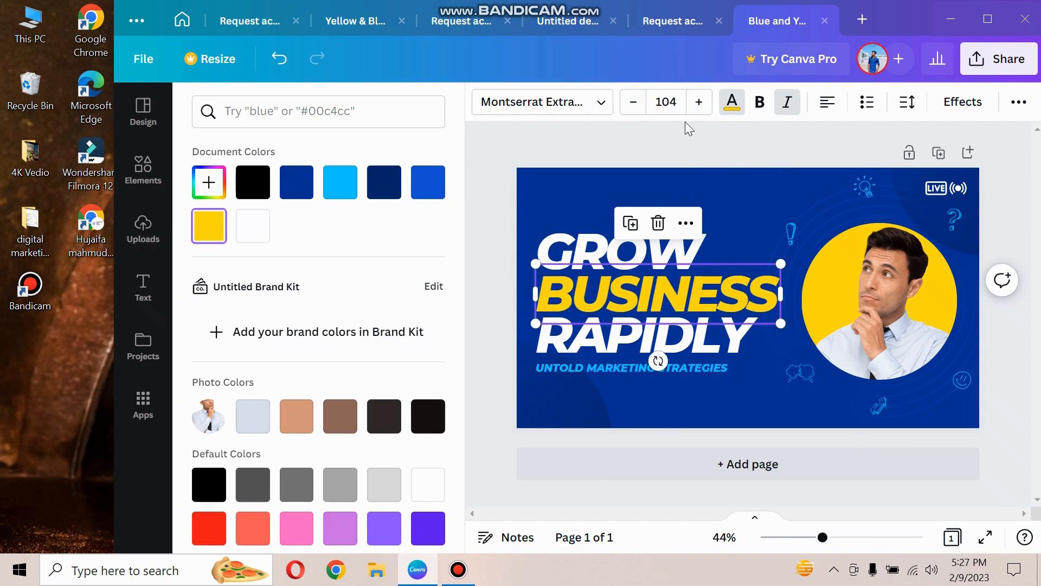
# - Try the Gulfs Display font on the BUSINESS text, and undo it together with the preceding font size changes
pyautogui.click(600, 111)
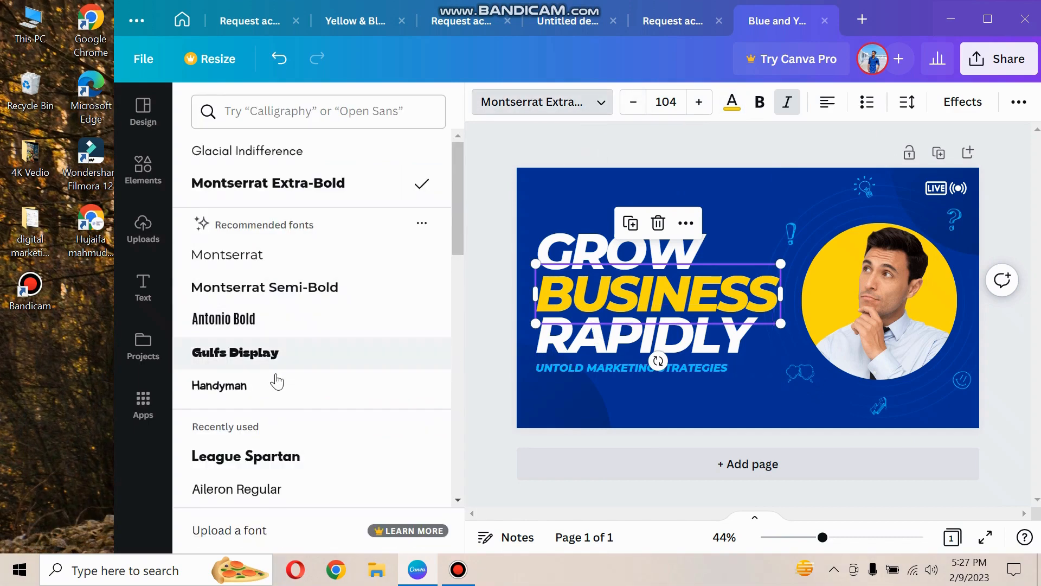
pyautogui.click(274, 358)
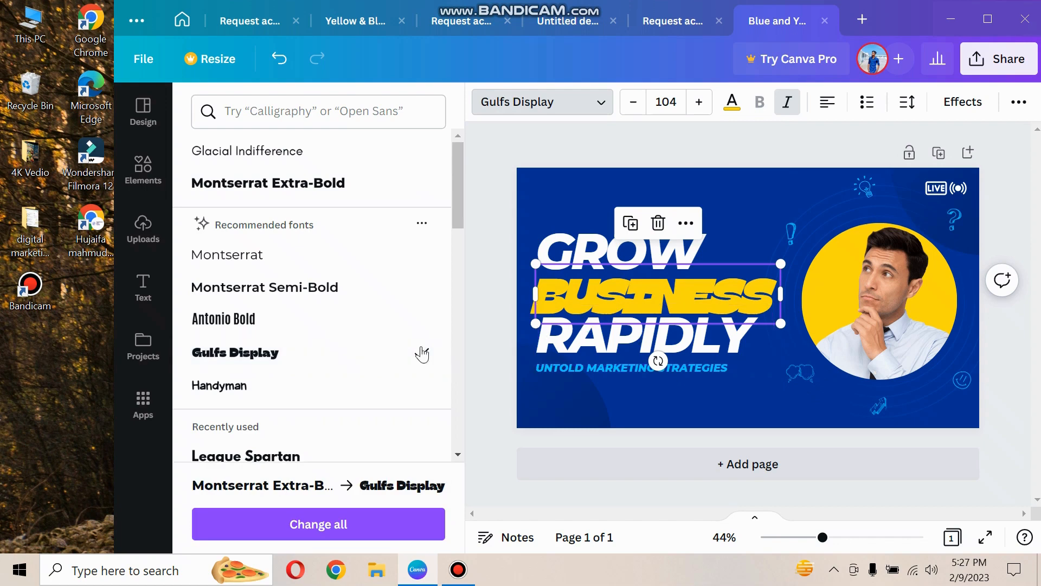
pyautogui.click(282, 60)
pyautogui.click(295, 57)
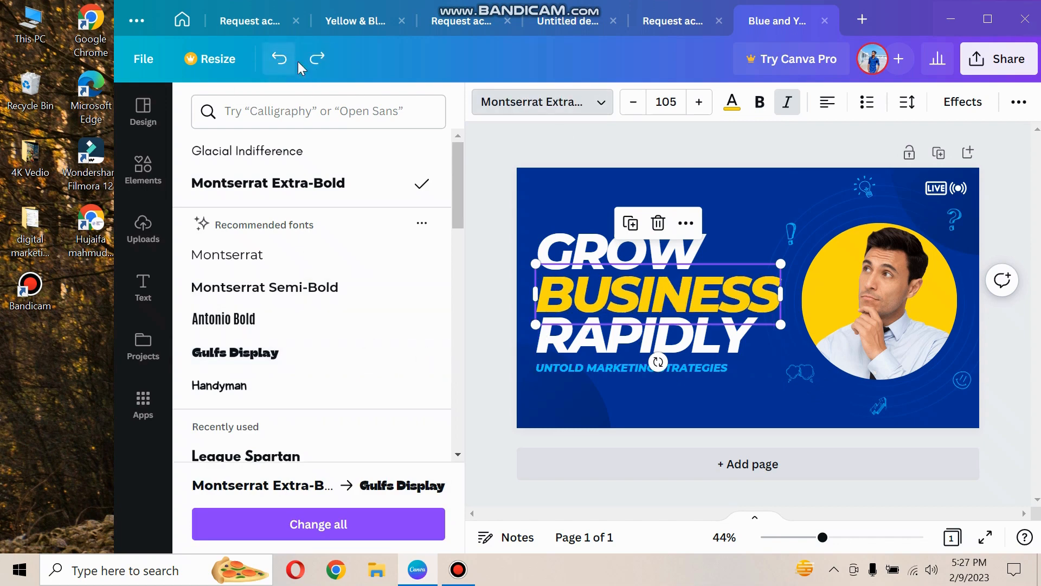
pyautogui.click(280, 61)
pyautogui.click(280, 61)
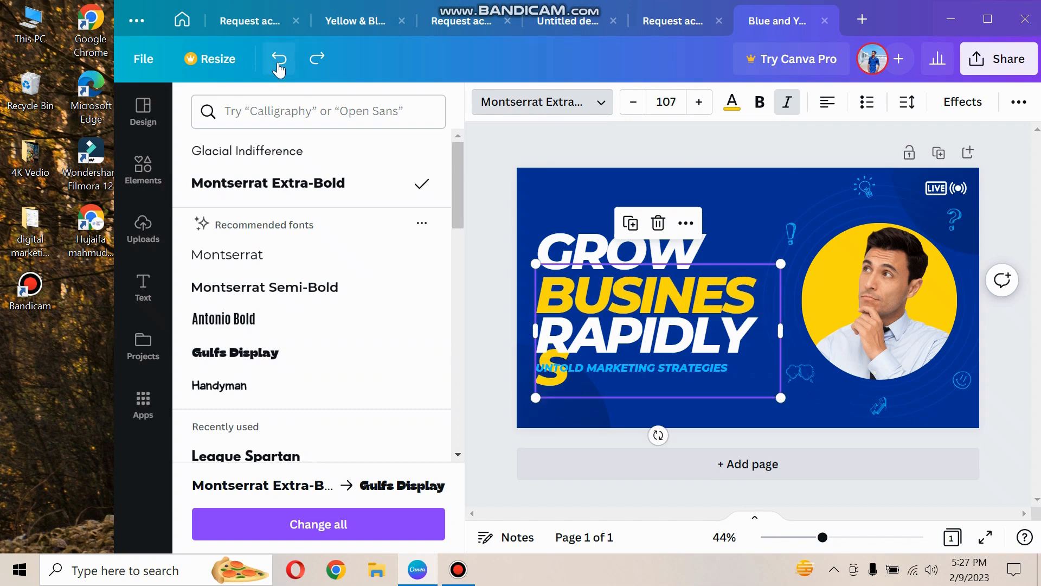
# - Replace the GROW text with HOW TO and widen its text box to about 678 px so it fits on one line
pyautogui.click(562, 256)
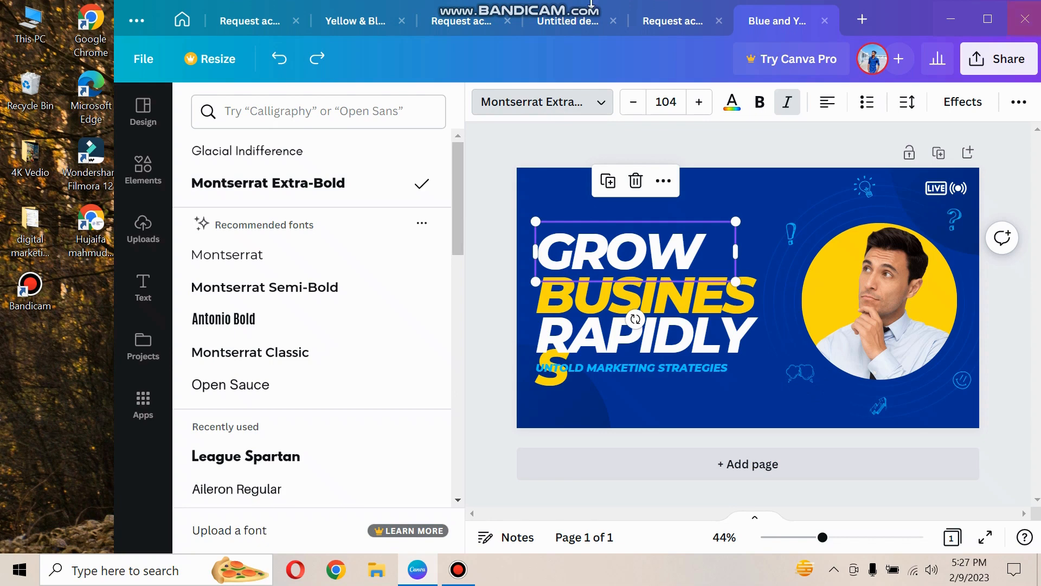
pyautogui.doubleClick(627, 244)
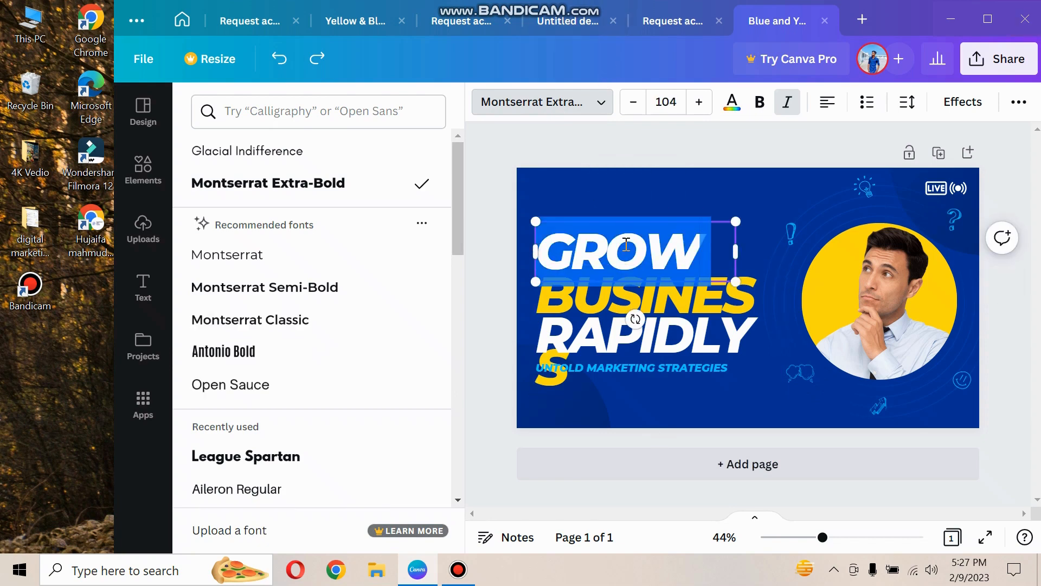
pyautogui.write('HOW')
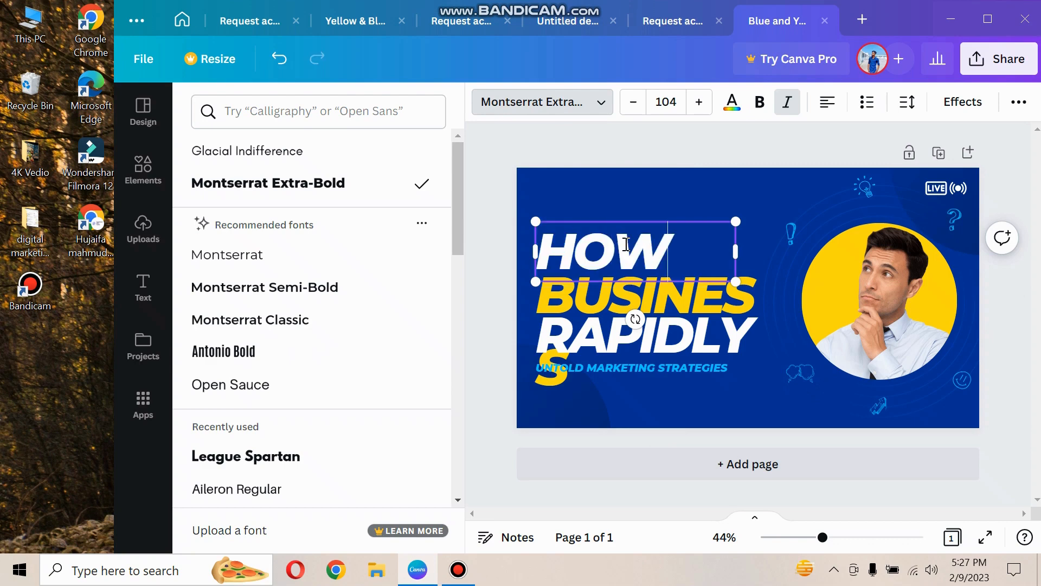
pyautogui.write(' TO')
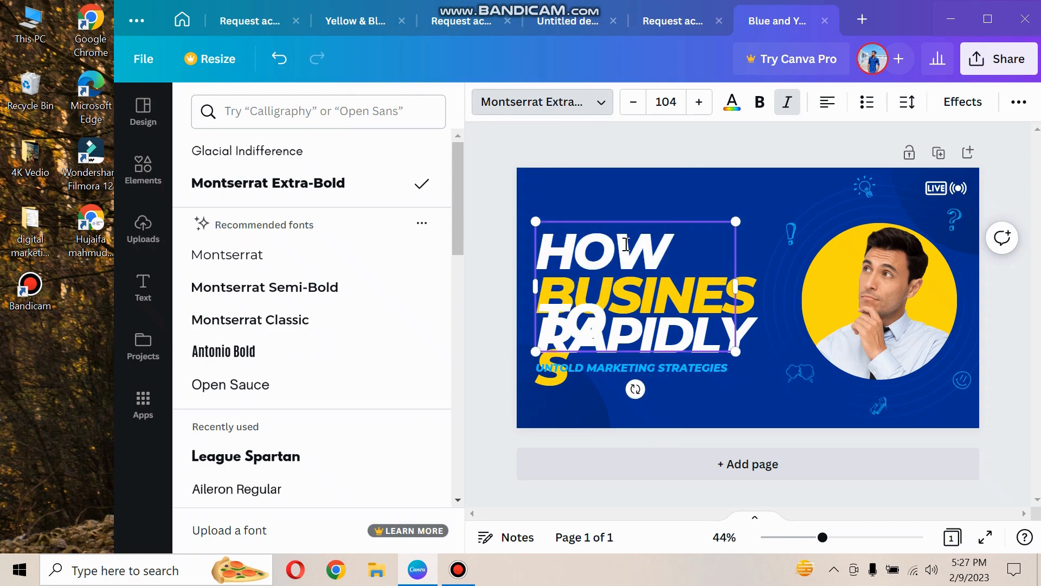
pyautogui.moveTo(735, 286); pyautogui.dragTo(786, 285)
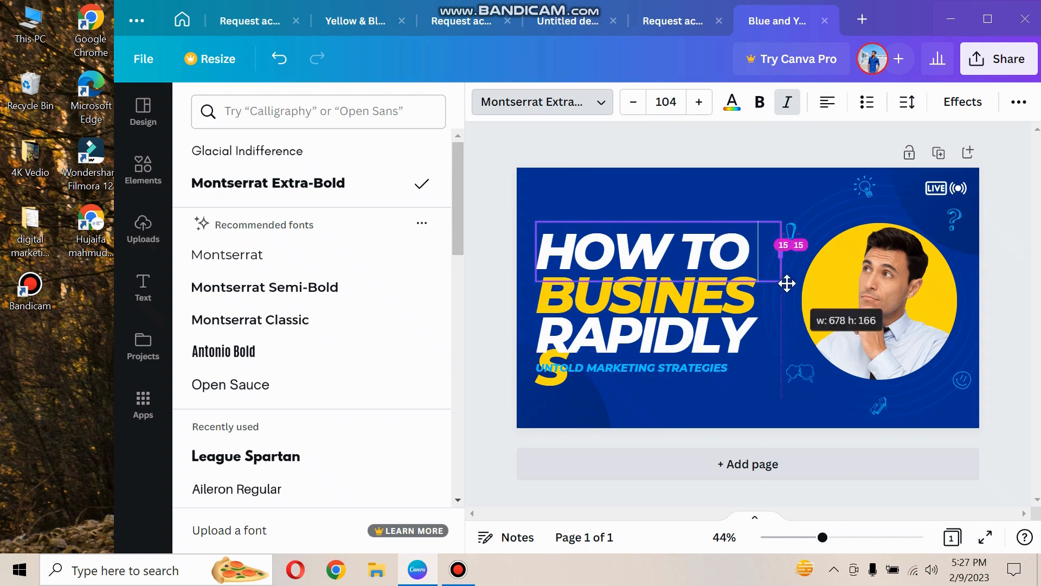
# - Replace the yellow BUSINESS text with CREATE YOUTUBE and widen its text box to hold both words on one line
pyautogui.click(624, 294)
pyautogui.click(625, 296)
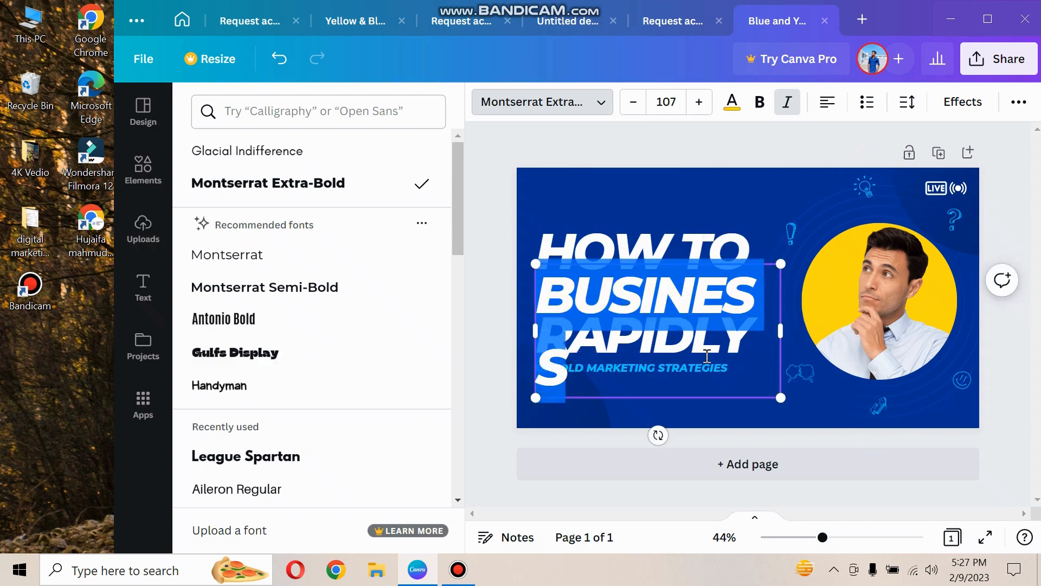
pyautogui.write('CREAT')
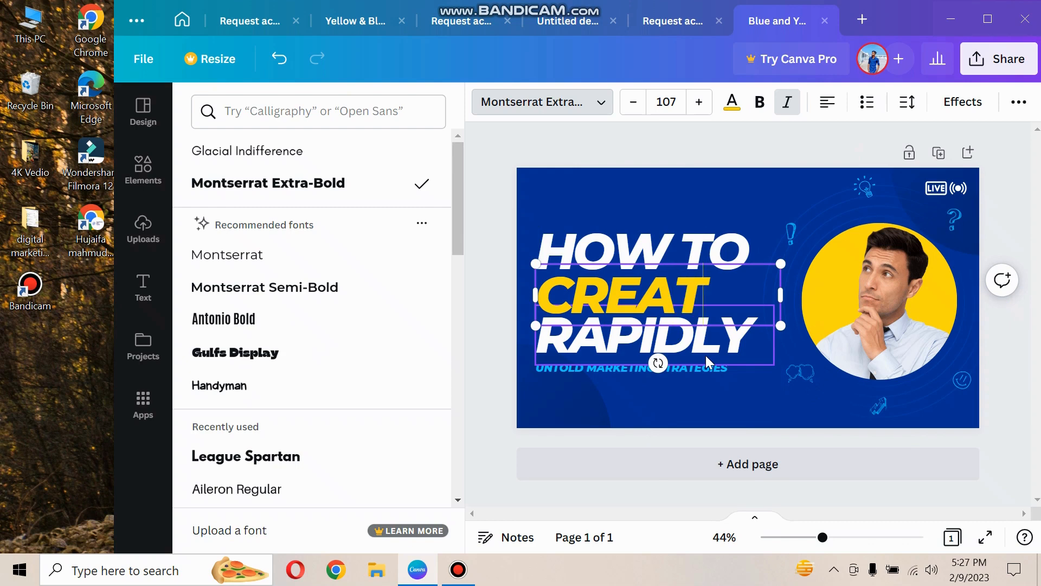
pyautogui.write('E')
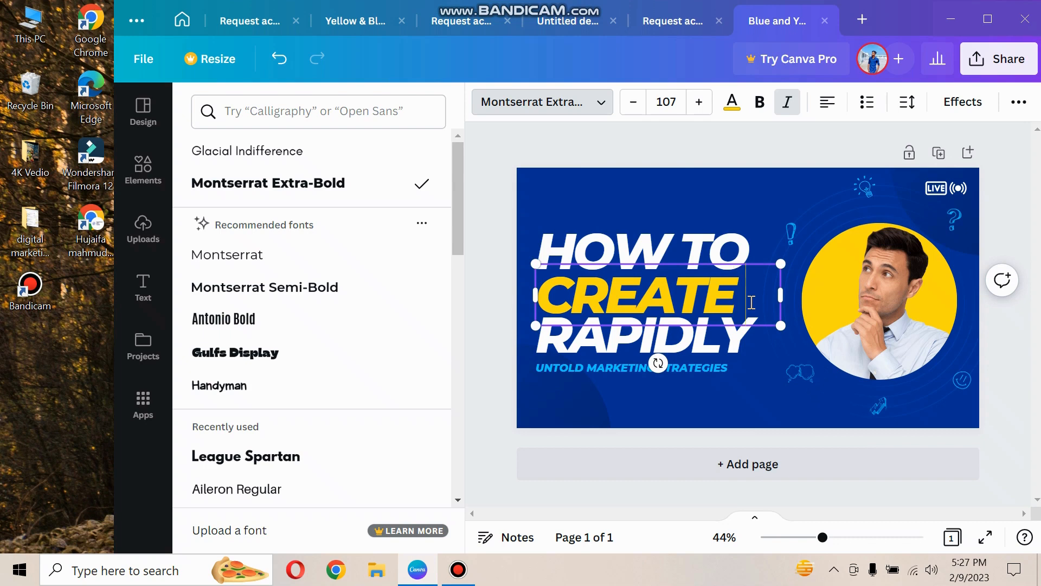
pyautogui.write('YOUTU')
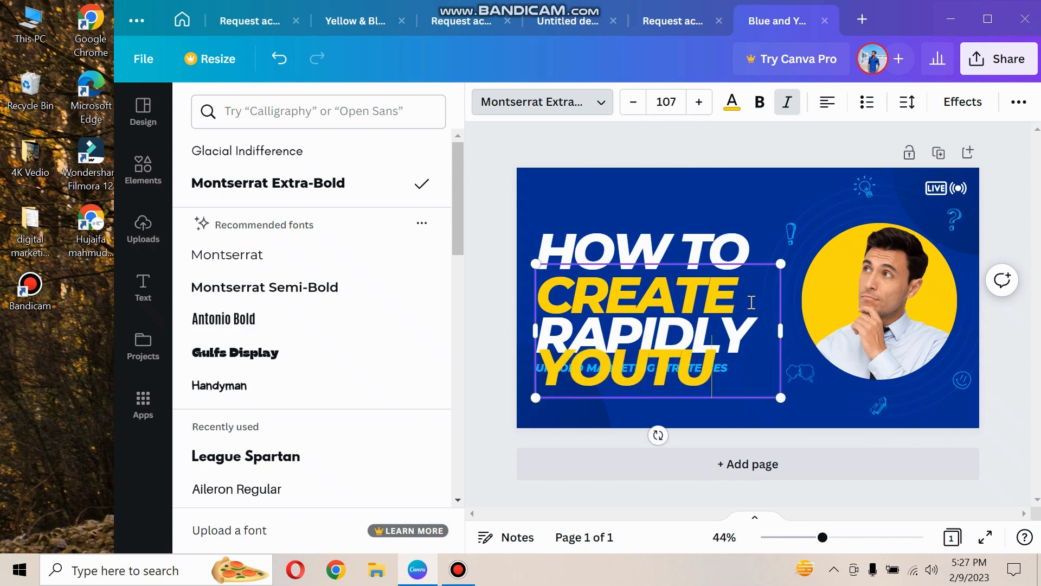
pyautogui.write('BE')
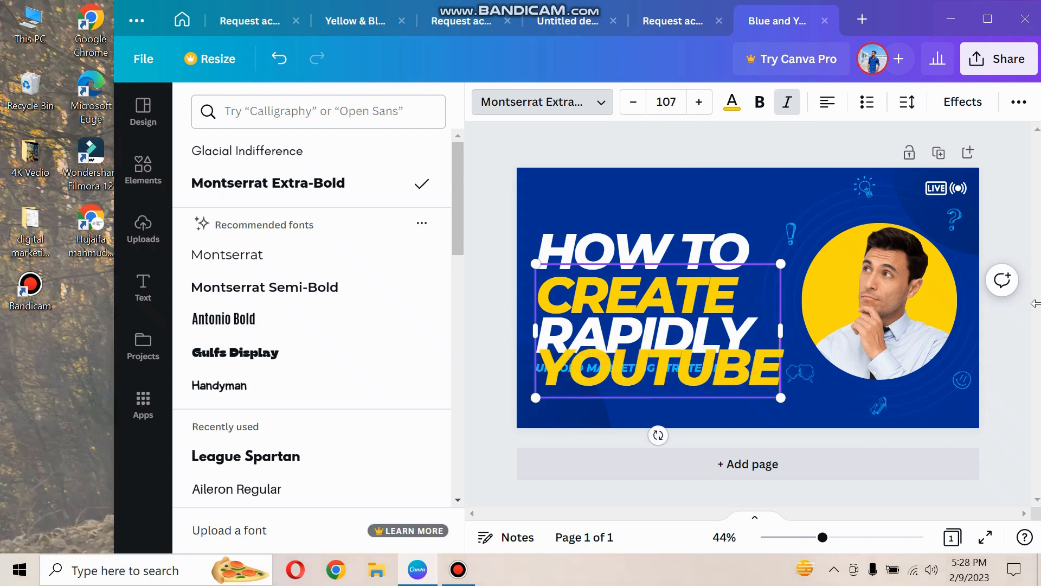
pyautogui.moveTo(786, 330); pyautogui.dragTo(1030, 333)
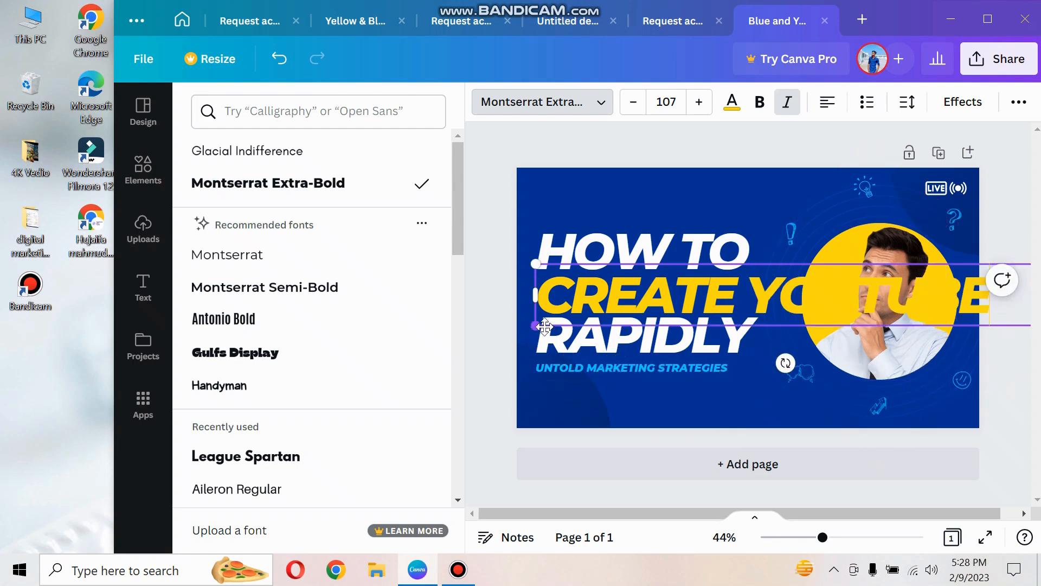
# - Scale the CREATE YOUTUBE text down to a font size of about 56.1 and position it between HOW TO and RAPIDLY
pyautogui.moveTo(535, 326); pyautogui.dragTo(627, 313)
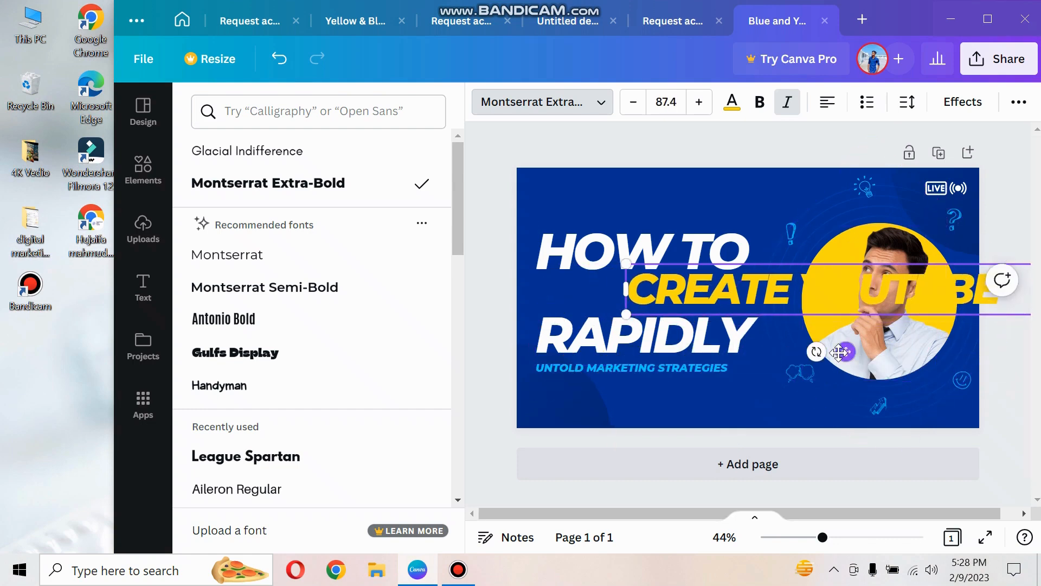
pyautogui.moveTo(847, 352); pyautogui.dragTo(730, 345)
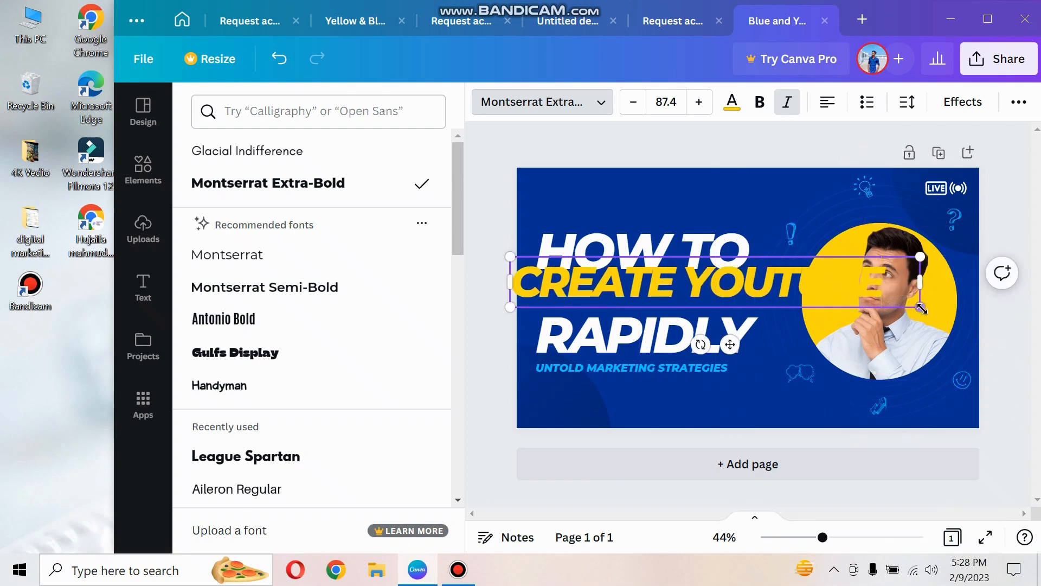
pyautogui.moveTo(921, 307); pyautogui.dragTo(854, 328)
pyautogui.click(486, 438)
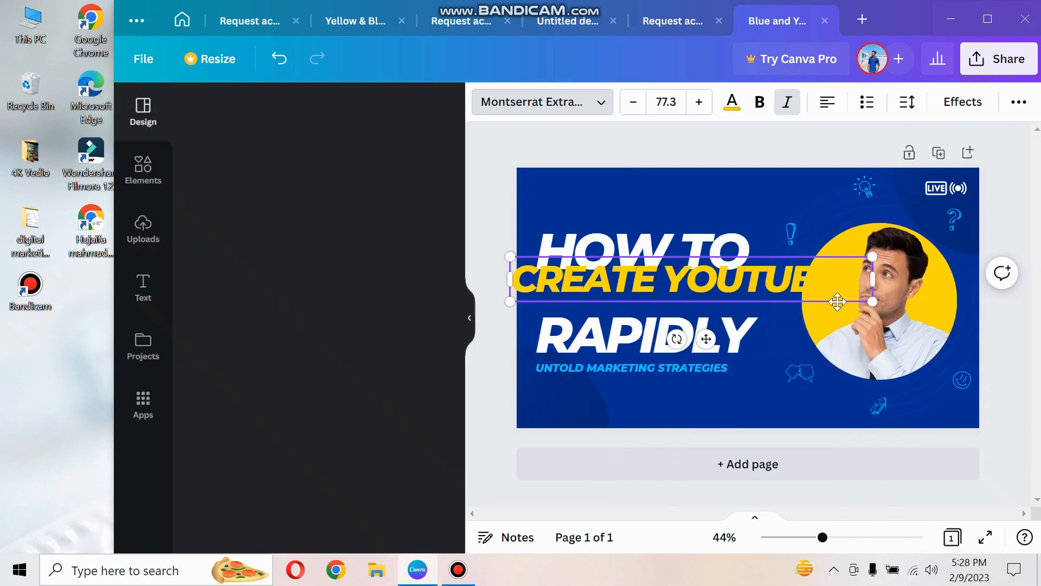
pyautogui.moveTo(868, 301); pyautogui.dragTo(838, 298)
pyautogui.moveTo(692, 330); pyautogui.dragTo(691, 349)
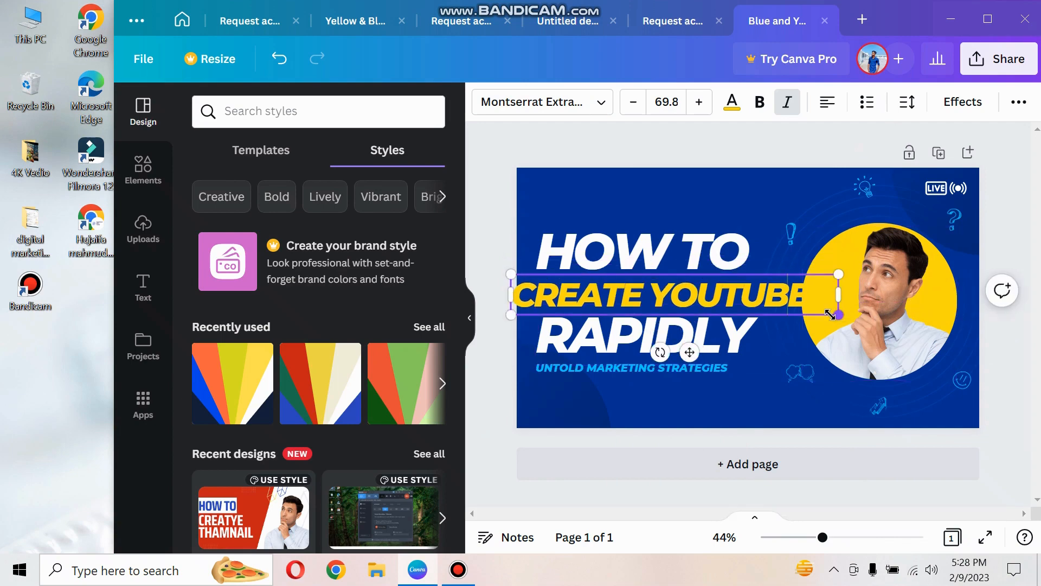
pyautogui.moveTo(838, 314); pyautogui.dragTo(777, 314)
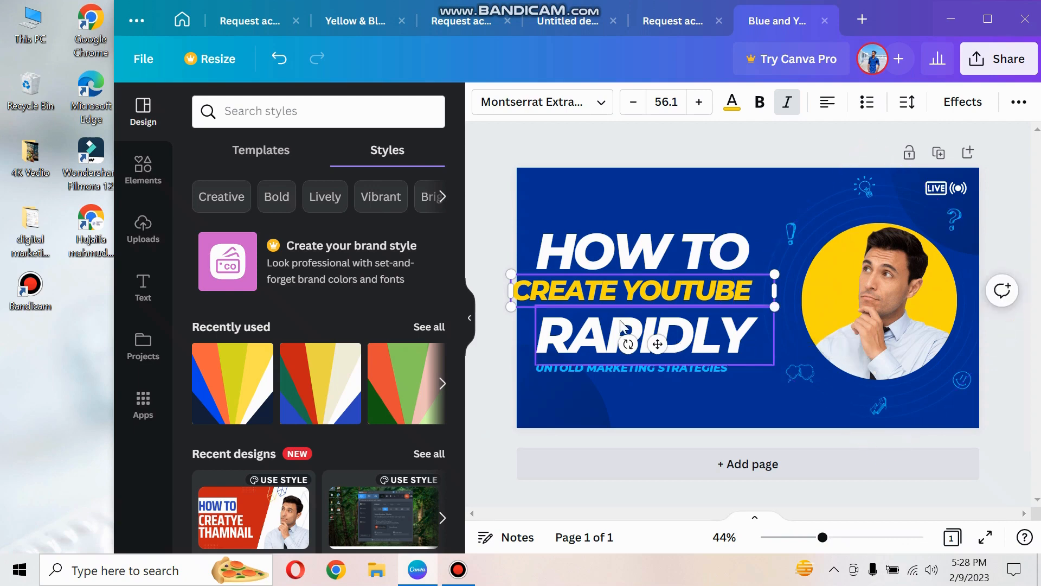
# - Replace the RAPIDLY text with THAMNAIL and widen its text box so the word fits on one line
pyautogui.click(600, 341)
pyautogui.doubleClick(610, 329)
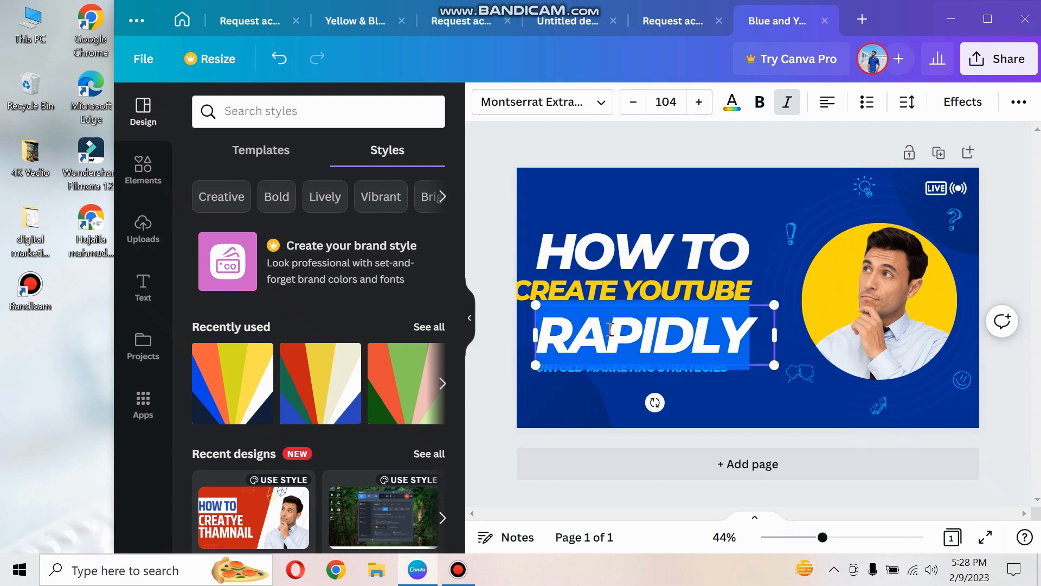
pyautogui.write('T')
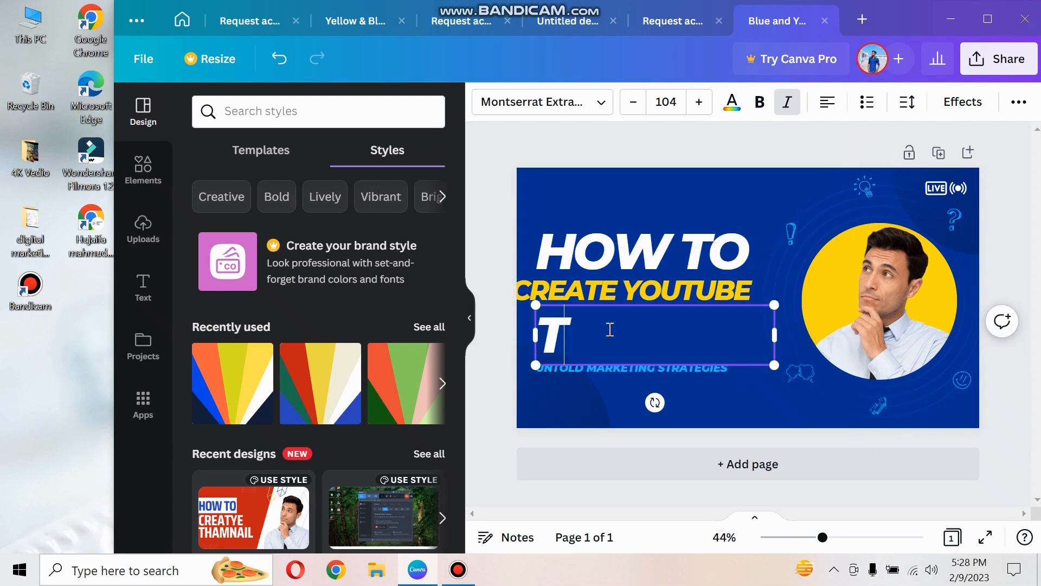
pyautogui.write('HAMNAIL')
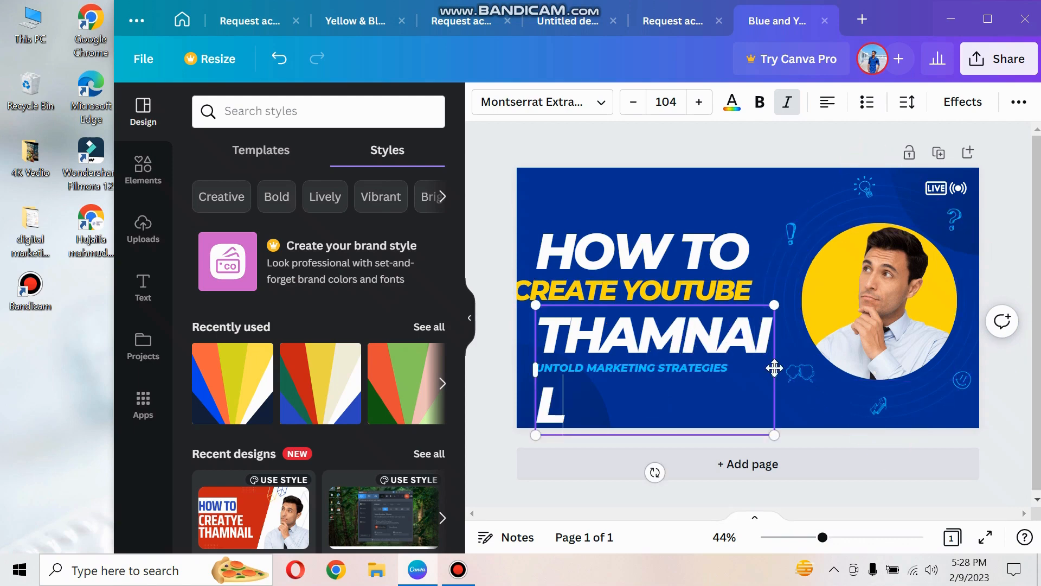
pyautogui.moveTo(782, 369); pyautogui.dragTo(797, 371)
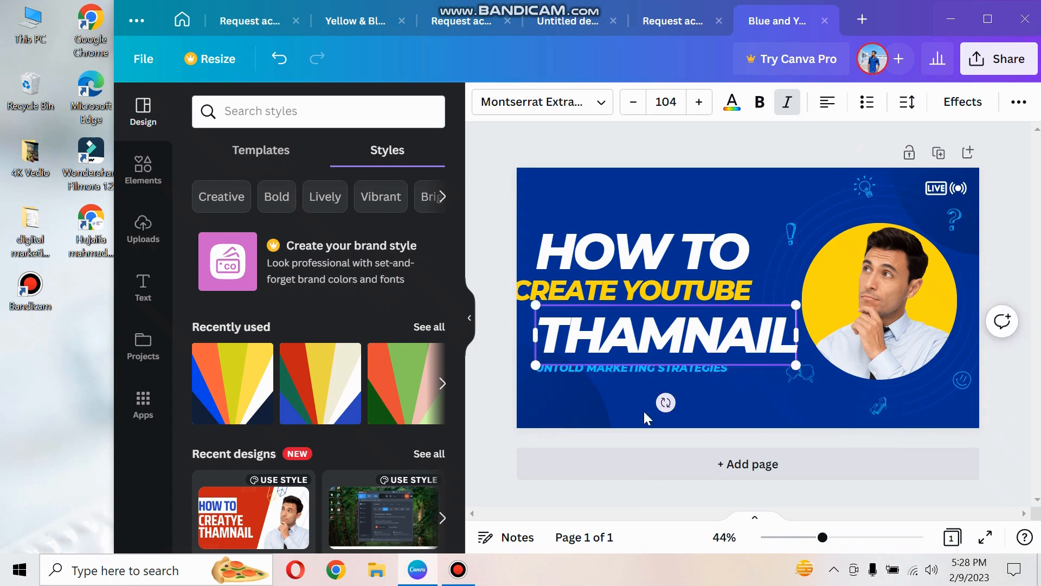
pyautogui.click(492, 407)
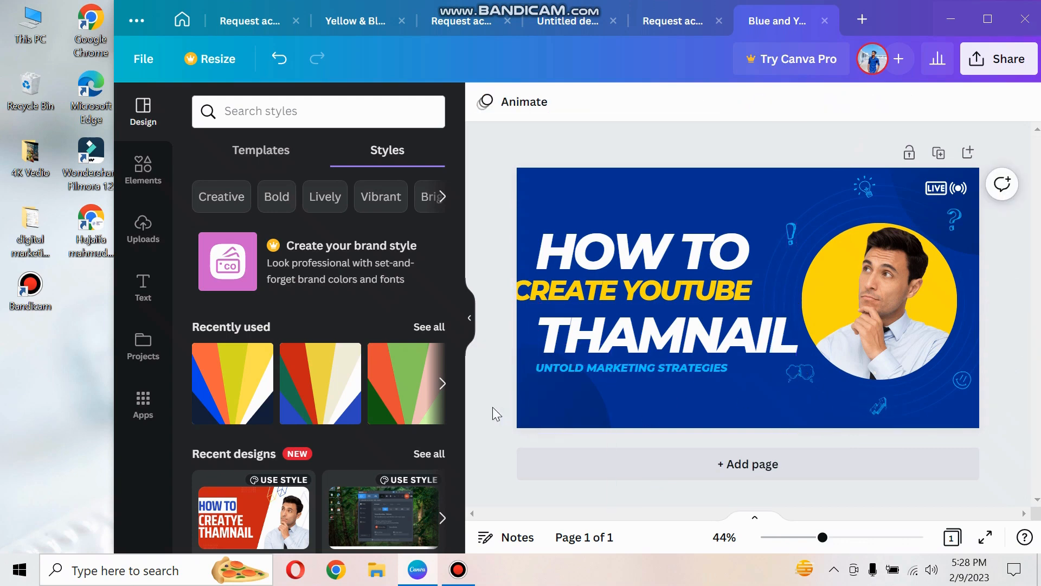
# - Shift the CREATE YOUTUBE line slightly right and down, and delete the UNTOLD MARKETING STRATEGIES subtitle
pyautogui.click(633, 294)
pyautogui.moveTo(658, 344); pyautogui.dragTo(669, 347)
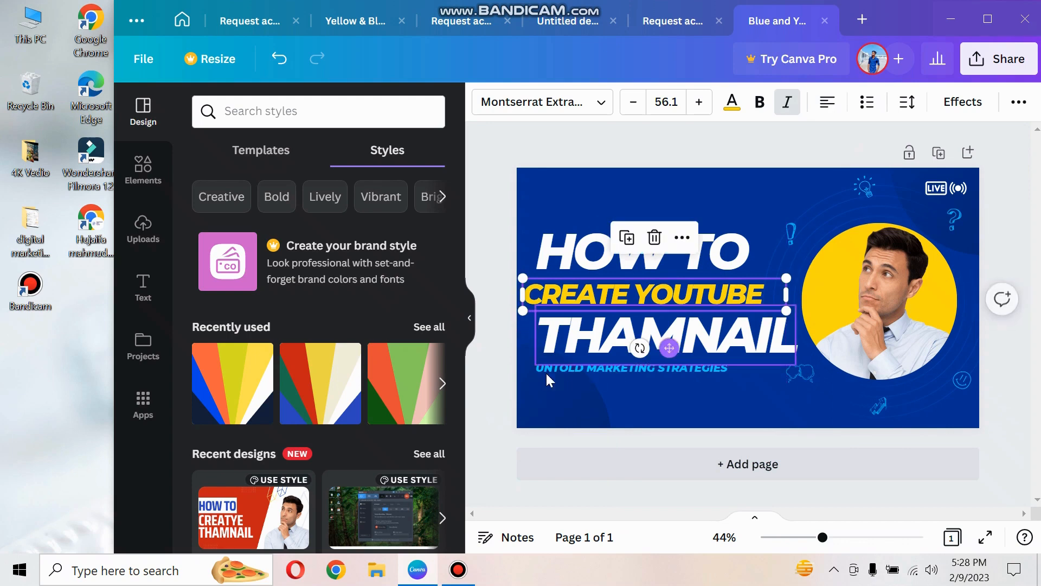
pyautogui.click(482, 371)
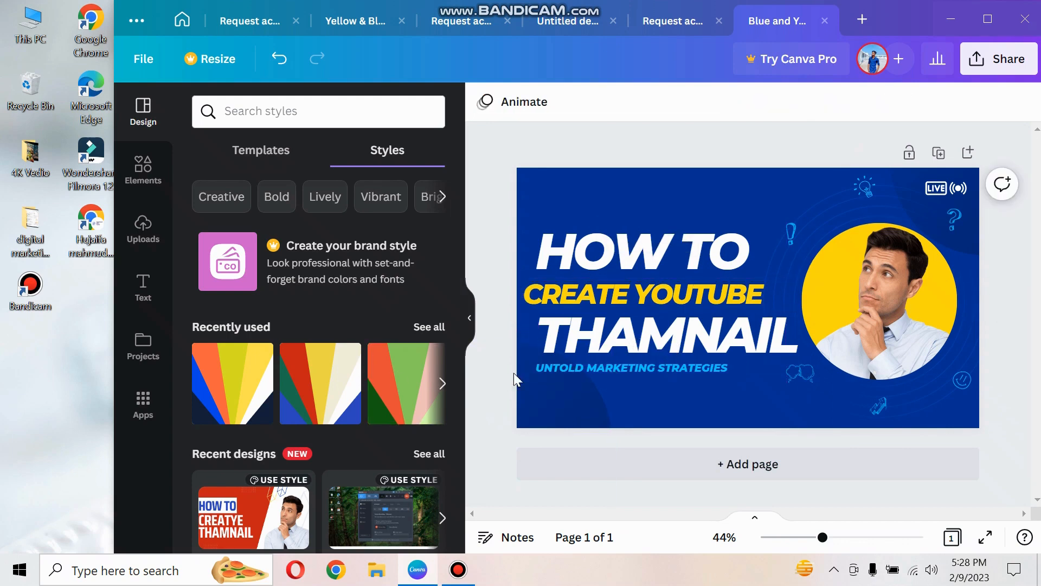
pyautogui.click(552, 369)
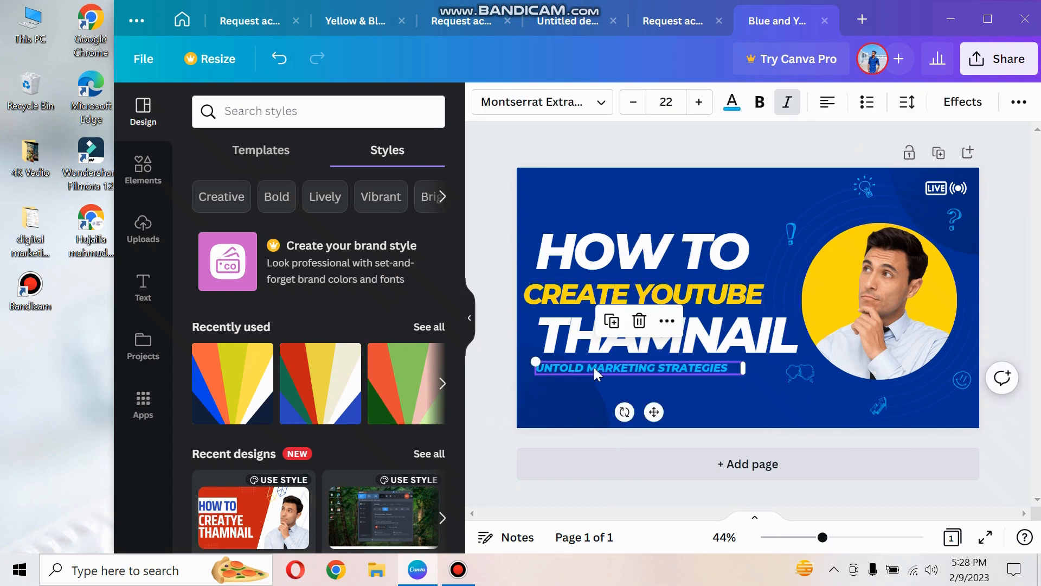
pyautogui.click(640, 321)
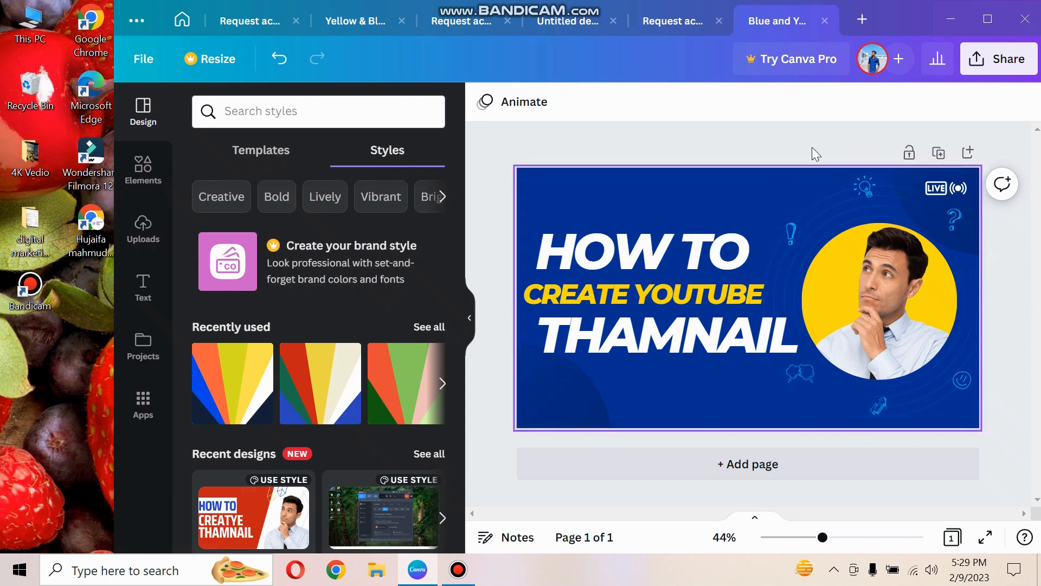
# - Download the thumbnail as a PNG and save it in the Bandicam folder under the suggested file name
pyautogui.click(983, 73)
pyautogui.scroll(-2, 856, 352)
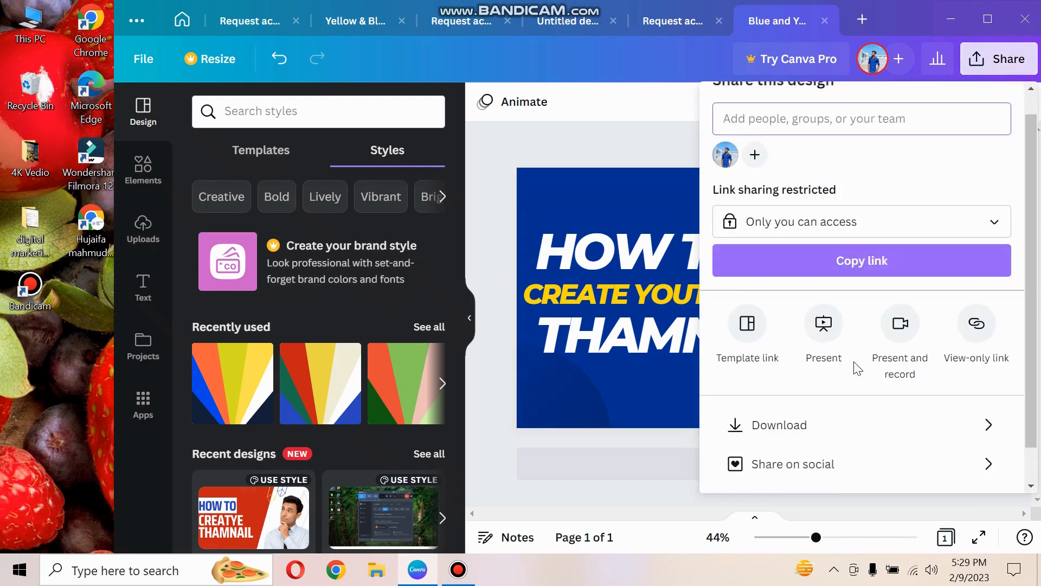
pyautogui.click(817, 386)
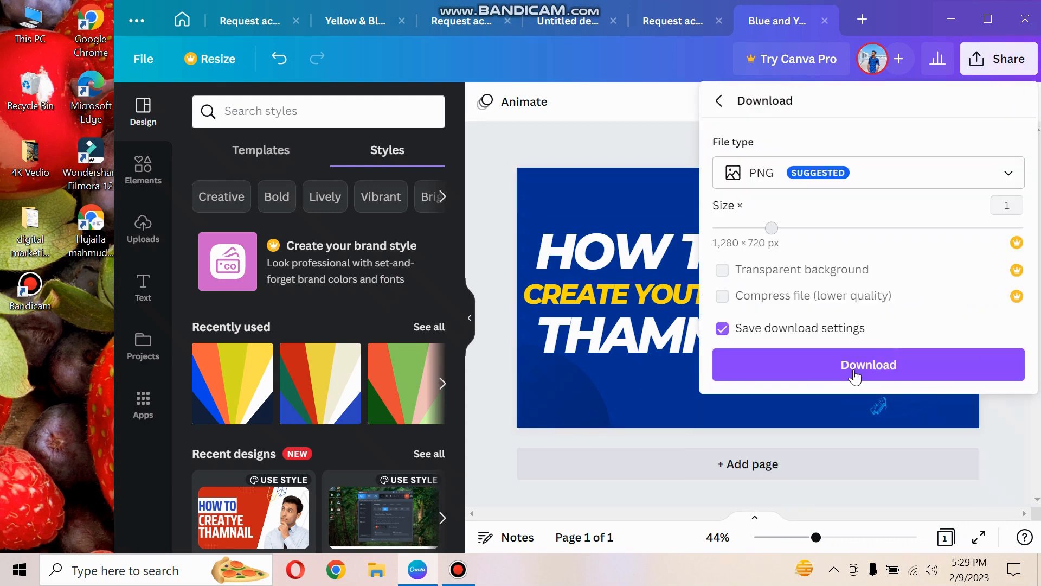
pyautogui.click(852, 371)
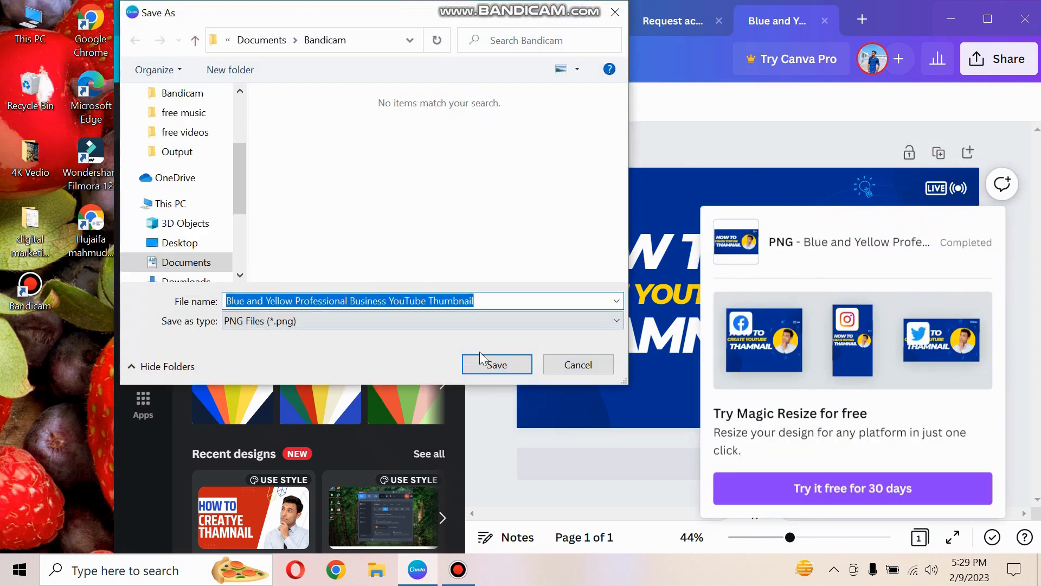
pyautogui.click(496, 364)
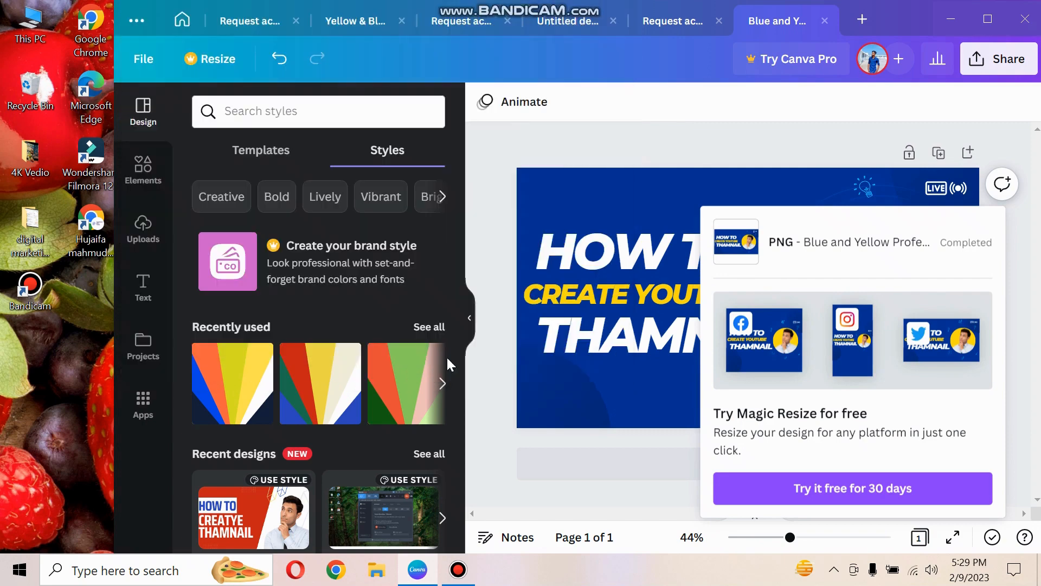
pyautogui.click(510, 293)
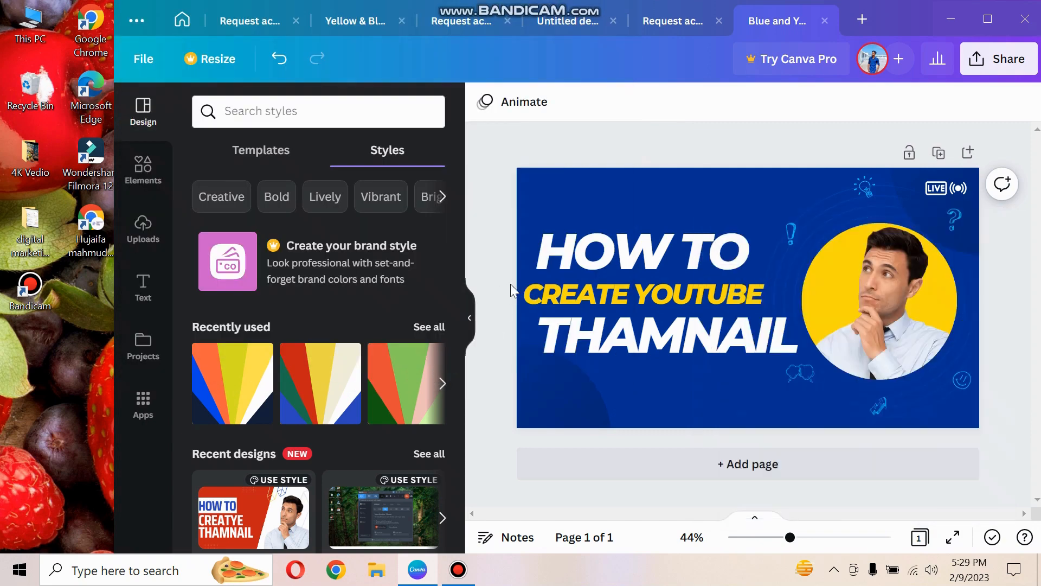